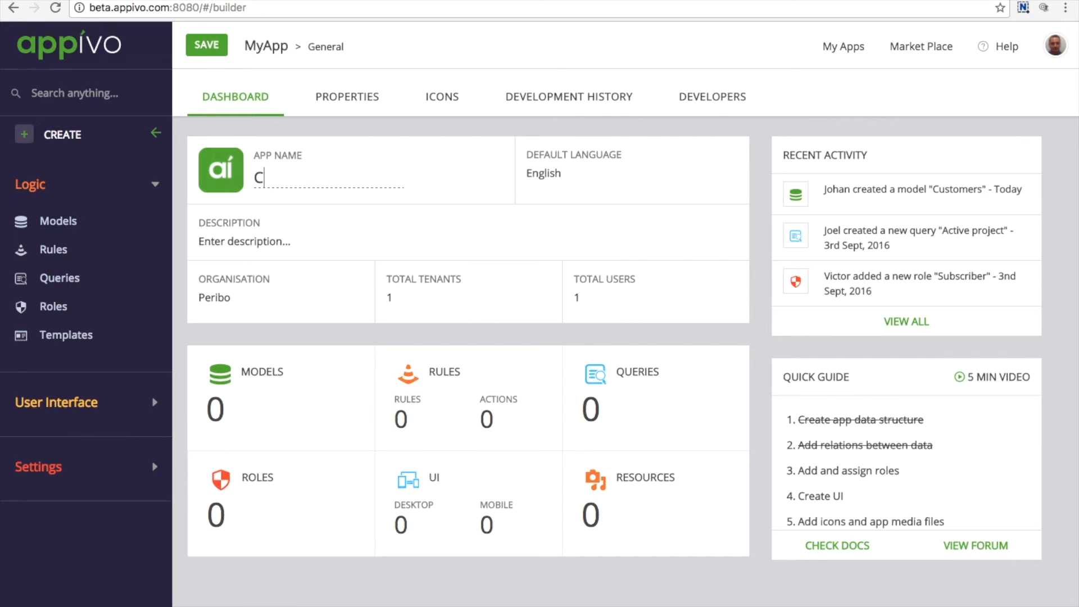
Rename the app from MyApp to Contacts and open its empty Models page
text(tacts)
key(Return)
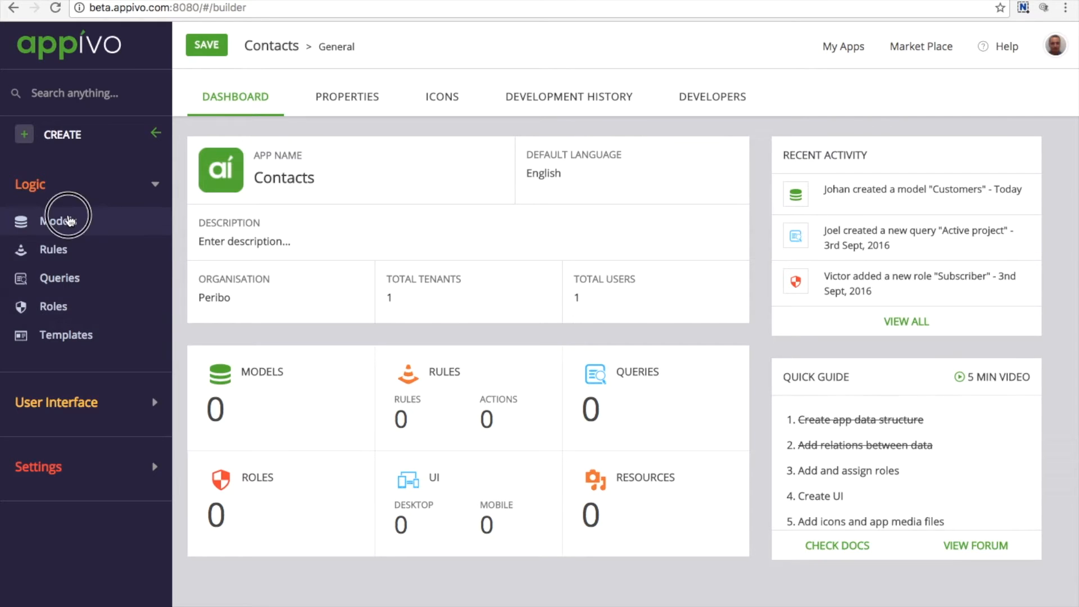
click(69, 221)
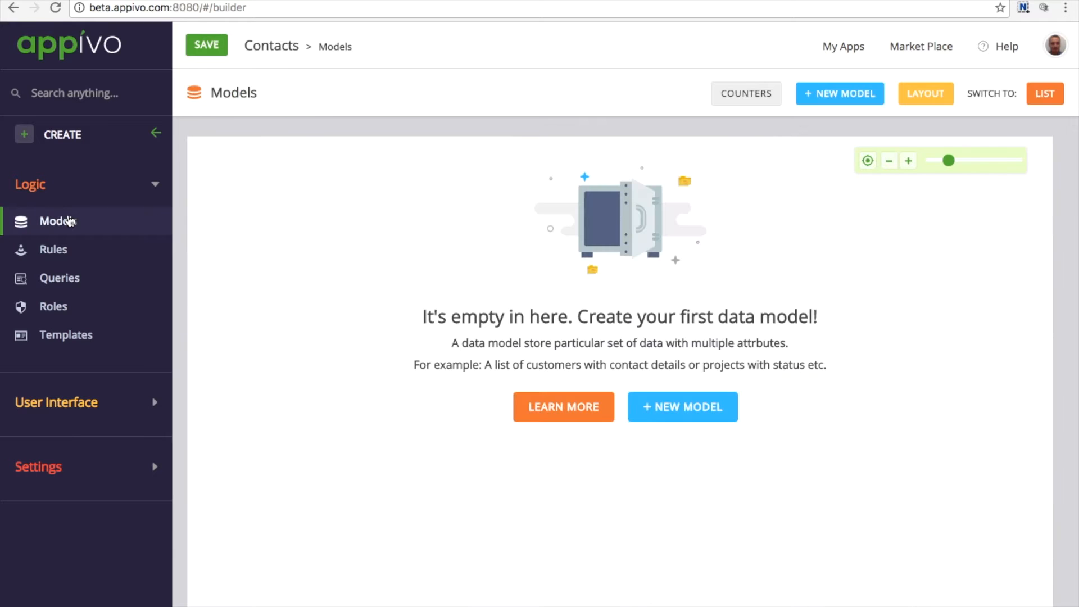
Create a Data-type model named Contact and open its attribute editor
click(722, 419)
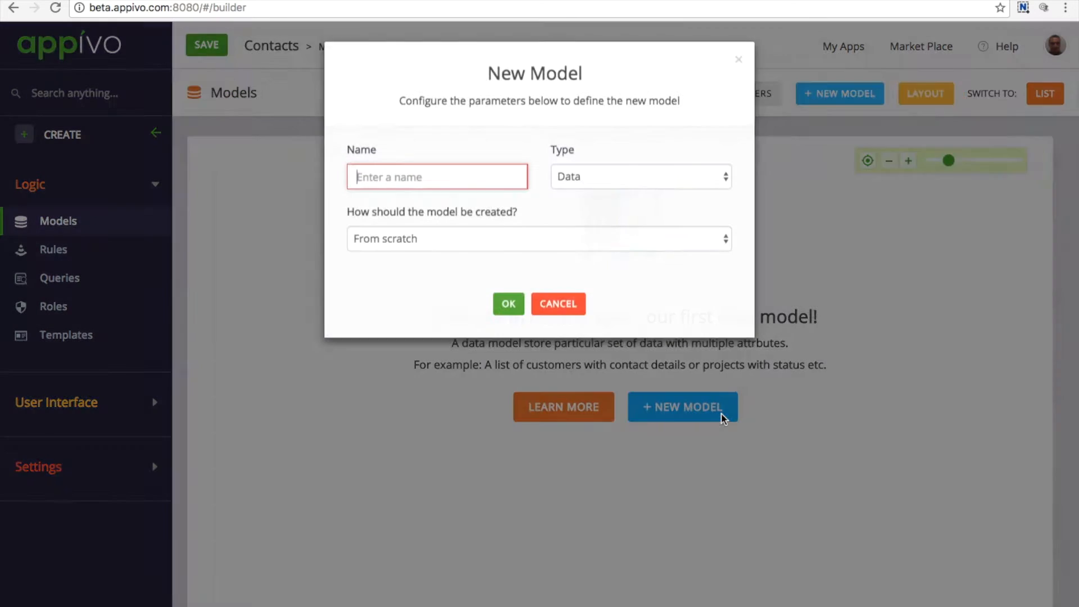
text(Contact)
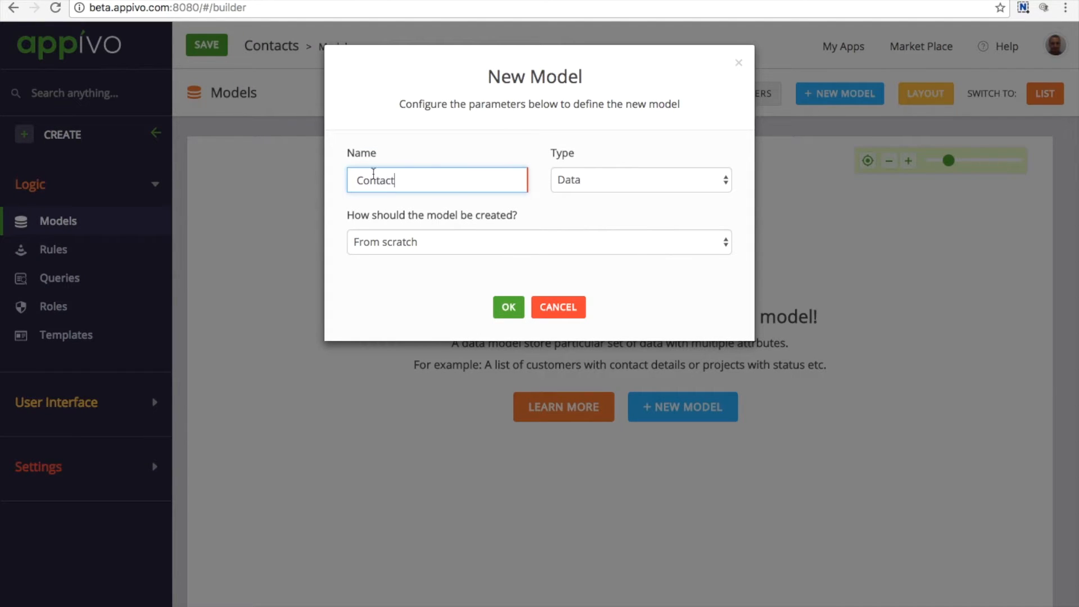
click(679, 183)
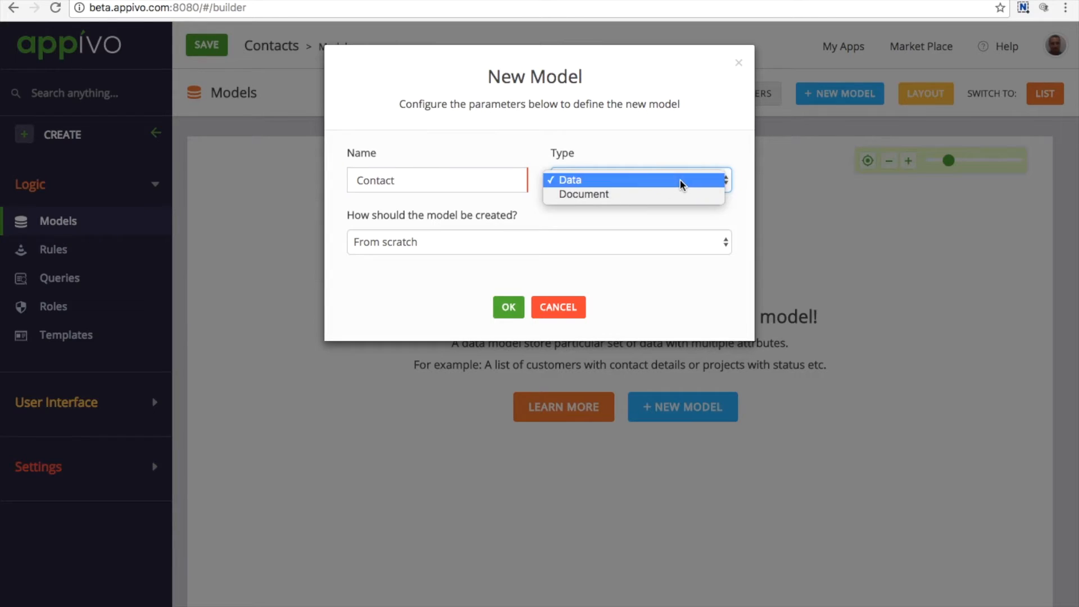
click(681, 181)
click(508, 307)
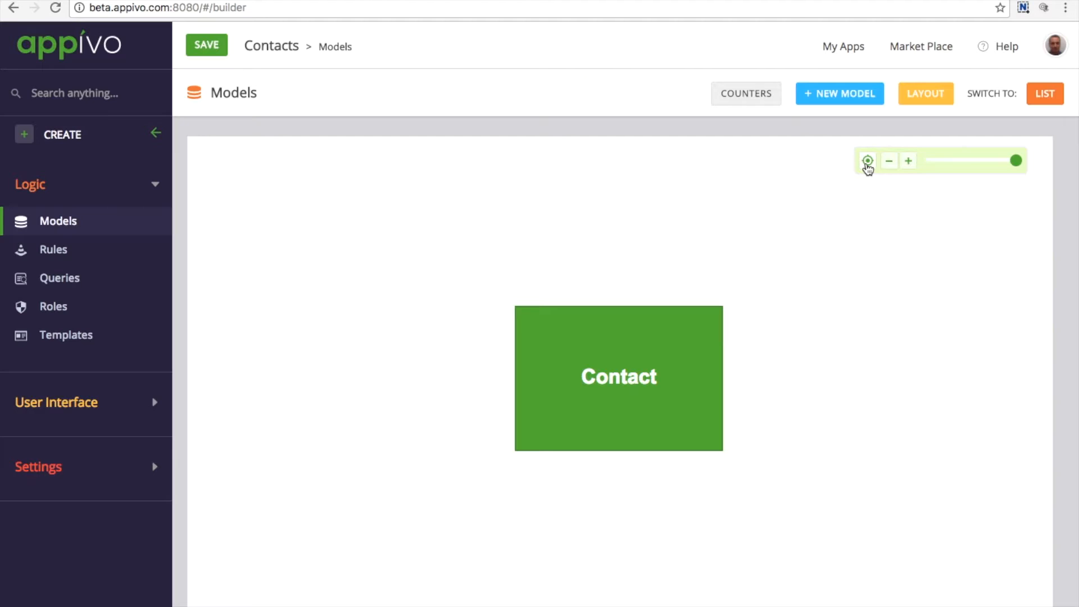
mouse_move(646, 421)
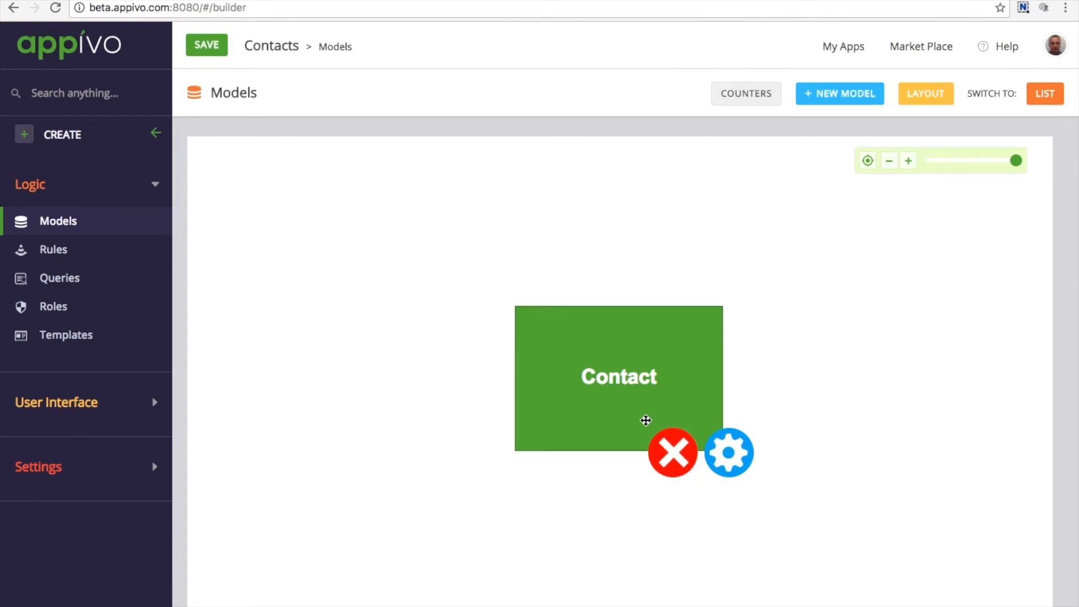
double_click(597, 358)
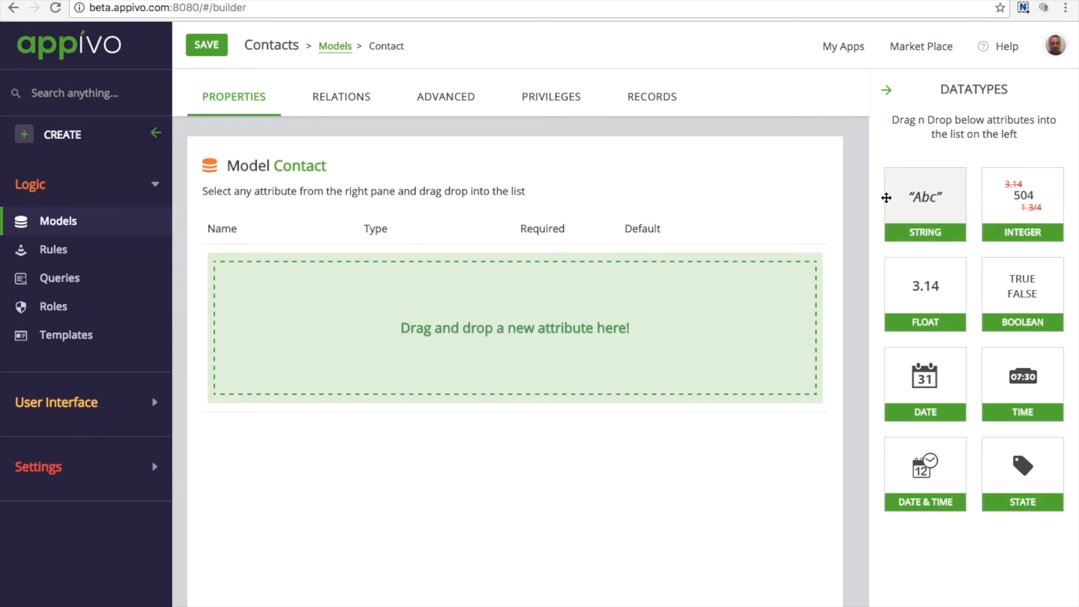
Add three string attributes to Contact, renaming the first to Name and making it required
drag(912, 194, 597, 362)
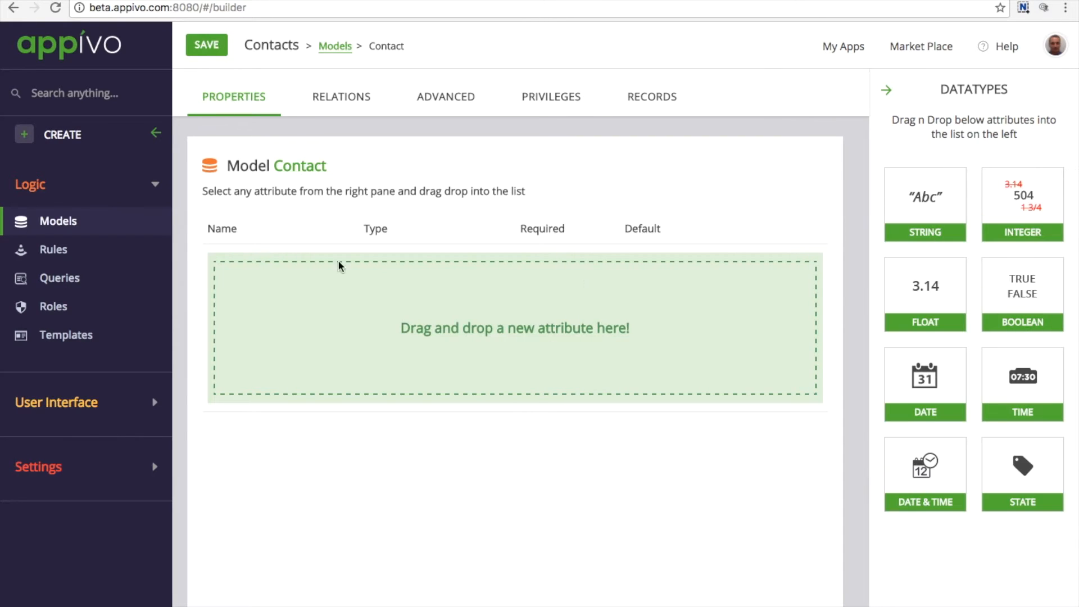
drag(913, 196, 686, 260)
drag(933, 211, 517, 334)
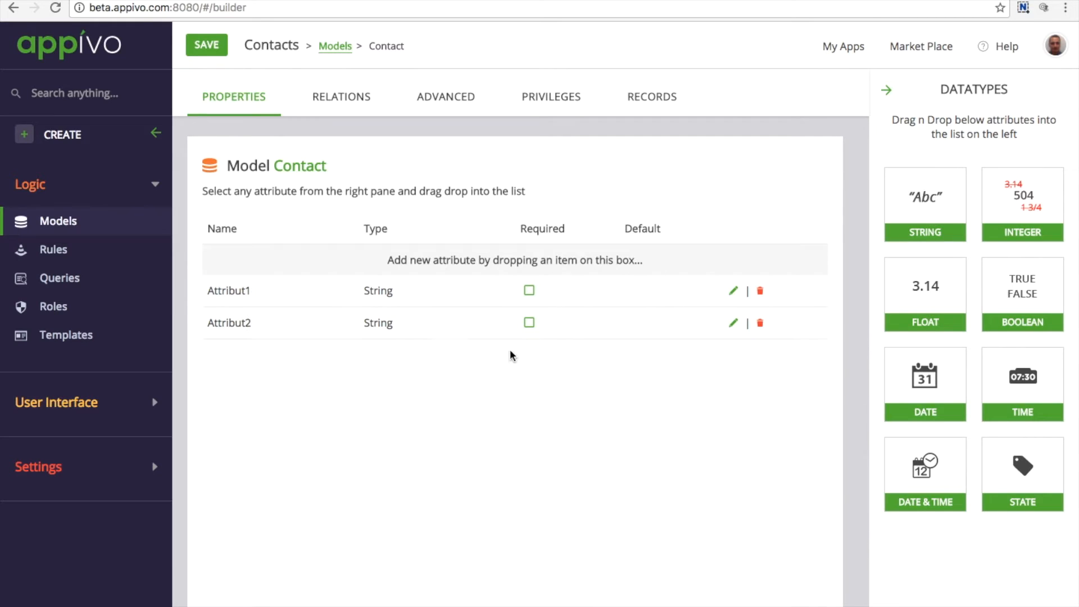
drag(939, 225, 455, 439)
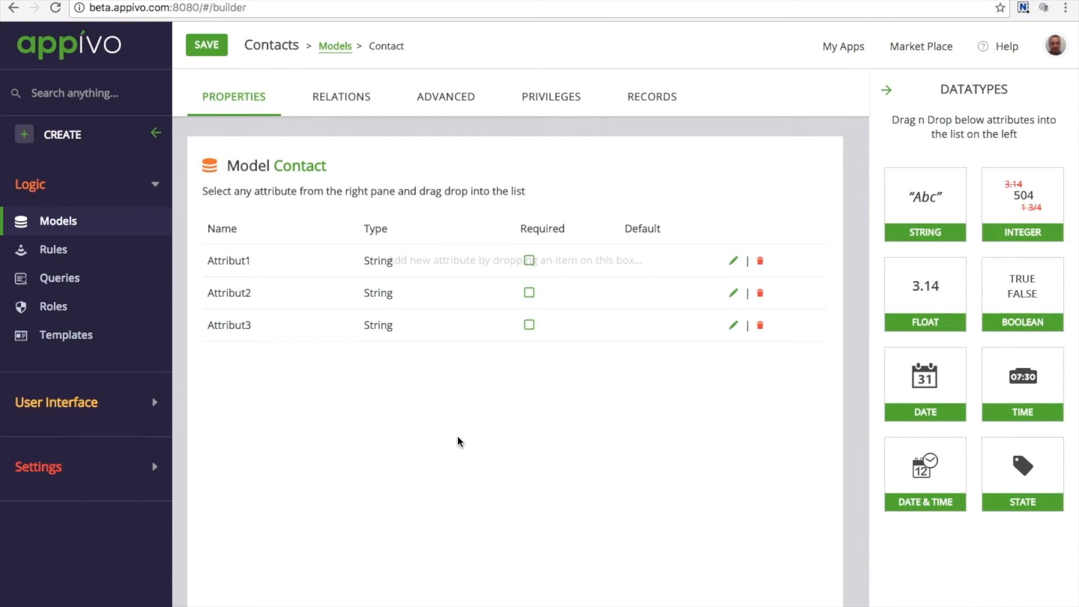
click(261, 265)
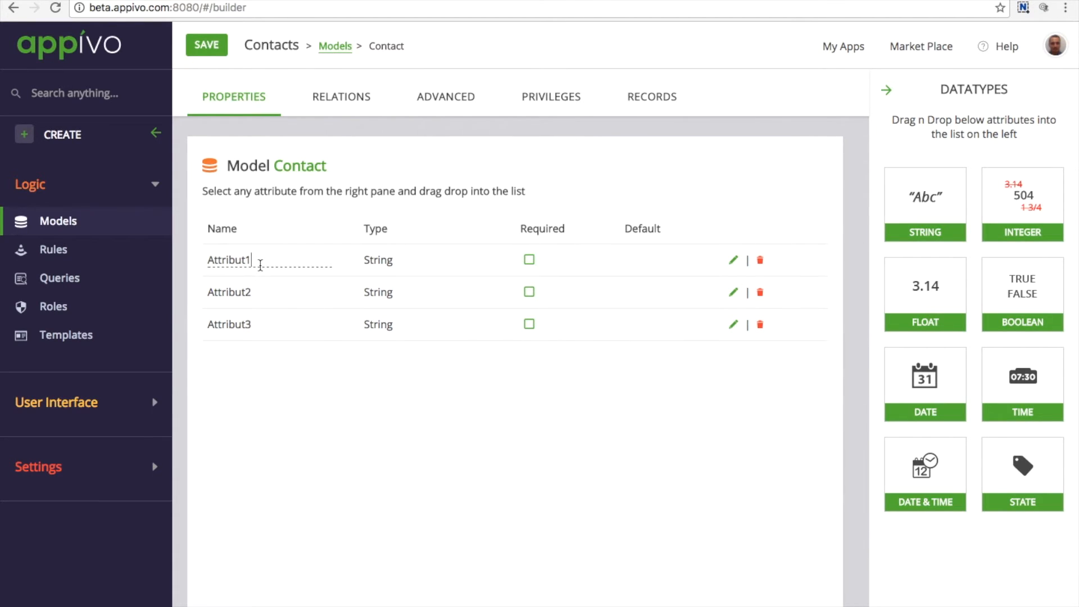
double_click(260, 266)
text(Name)
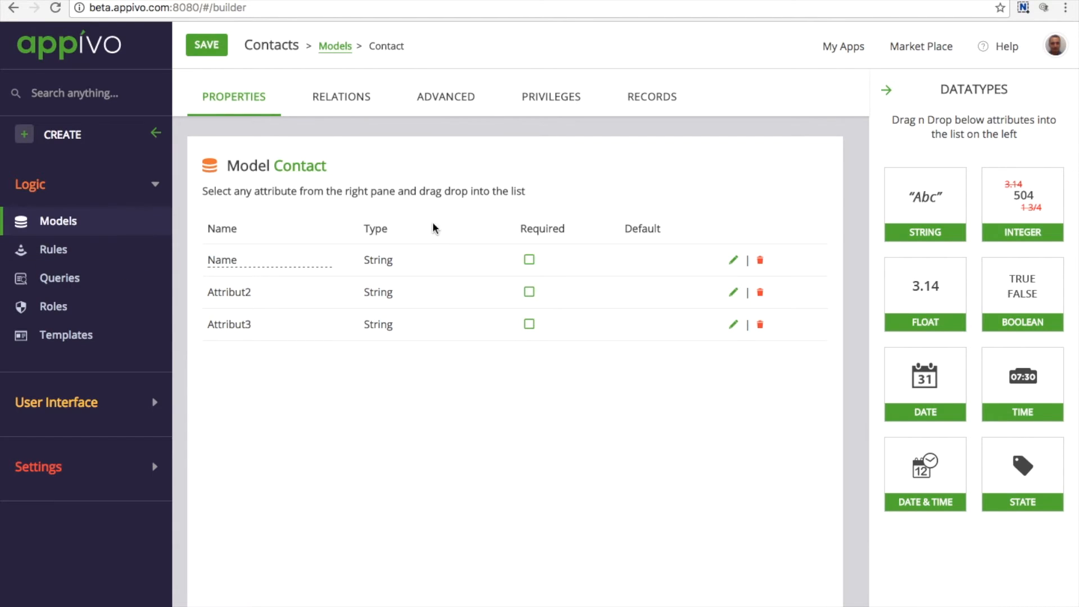
click(529, 259)
Rename the second and third string attributes to Phonenumber and Email
click(260, 293)
double_click(260, 292)
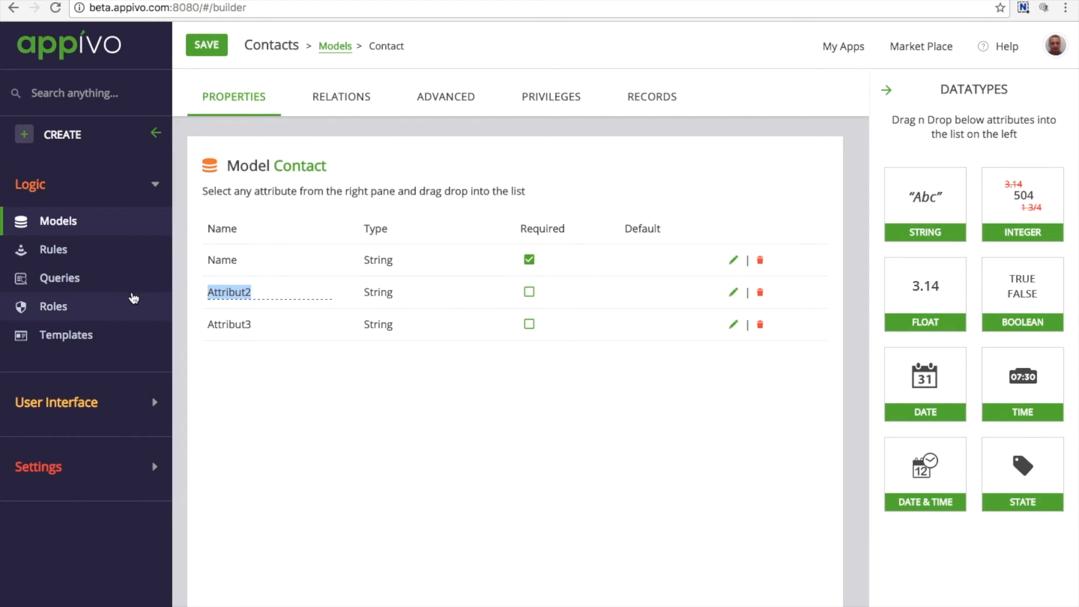
text(Phonenumbe)
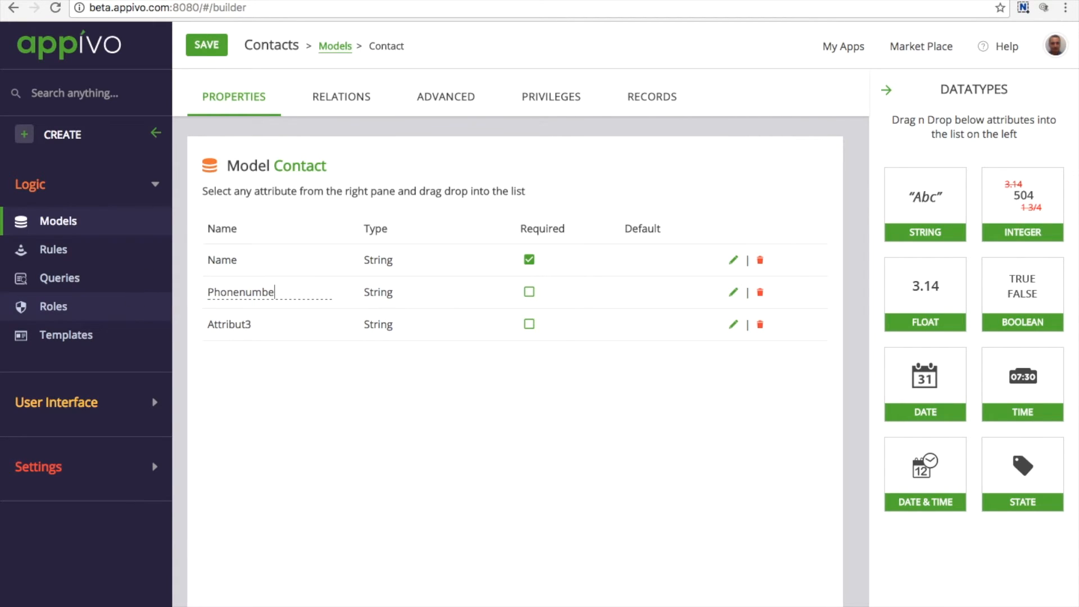
text(r)
click(245, 326)
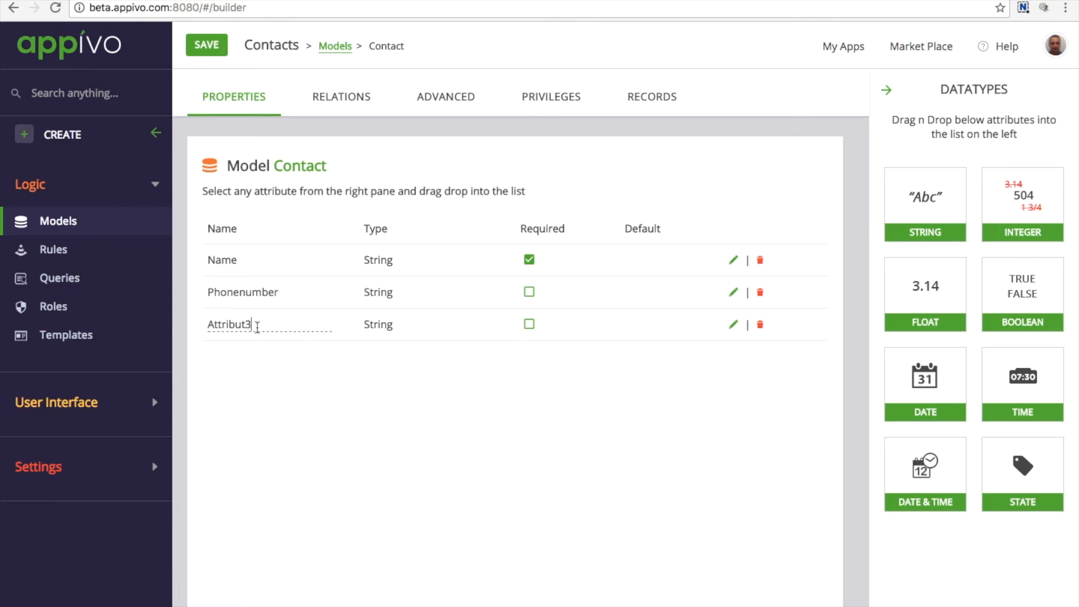
drag(246, 326, 179, 321)
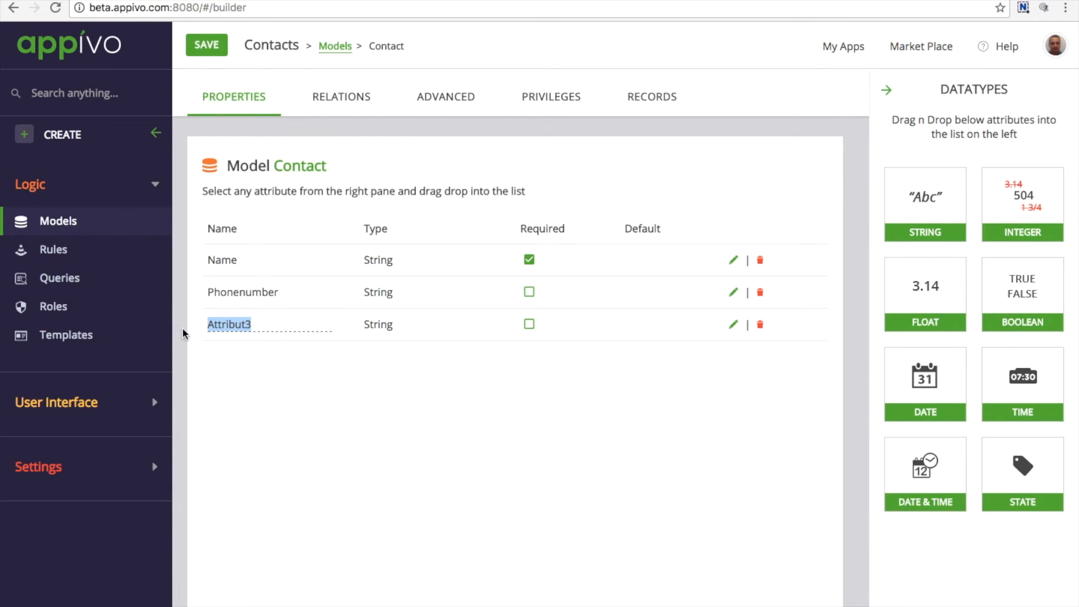
text(Email)
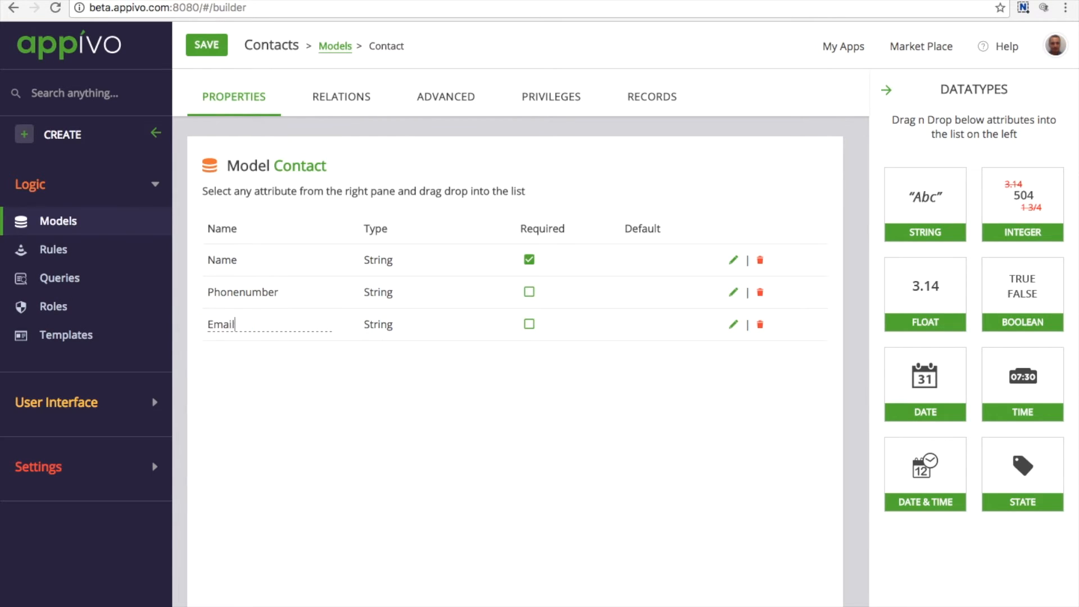
Add an integer attribute named Age and save the application
drag(1023, 202, 487, 481)
click(247, 358)
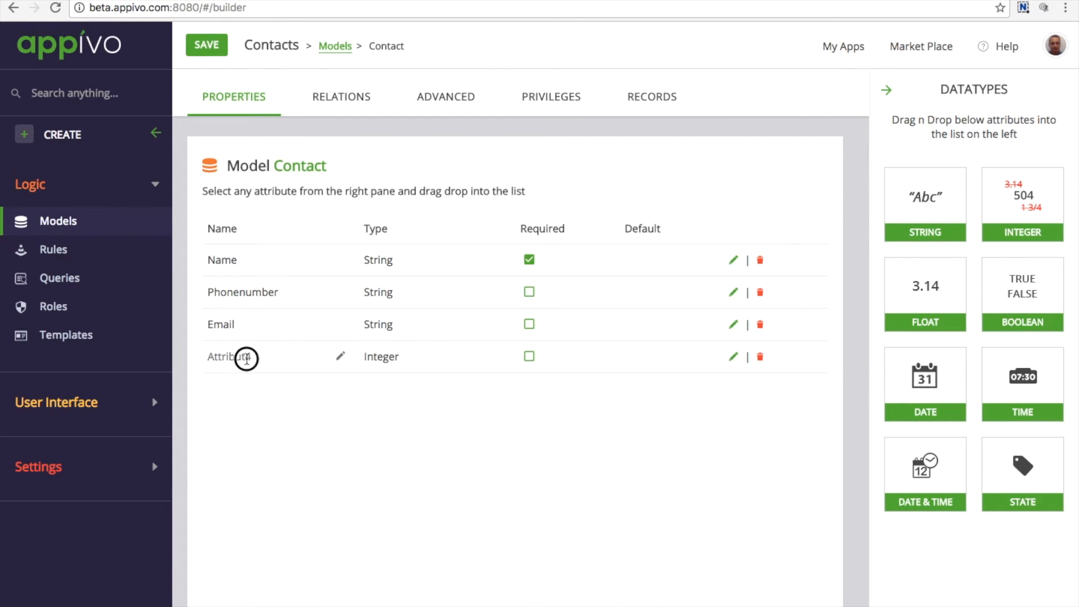
drag(250, 358, 109, 354)
text(Age)
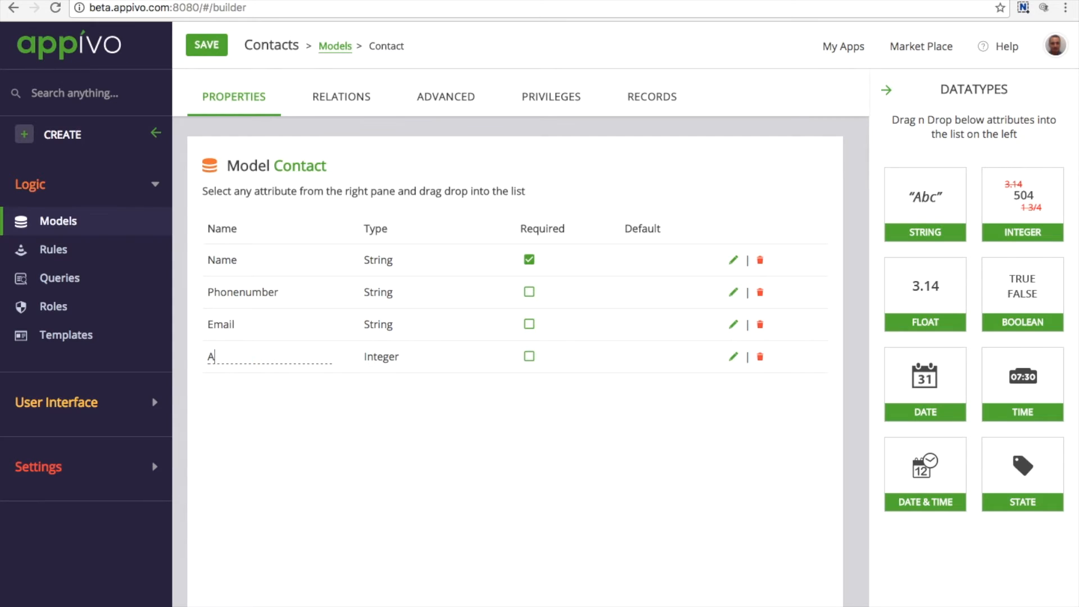
click(291, 470)
click(208, 47)
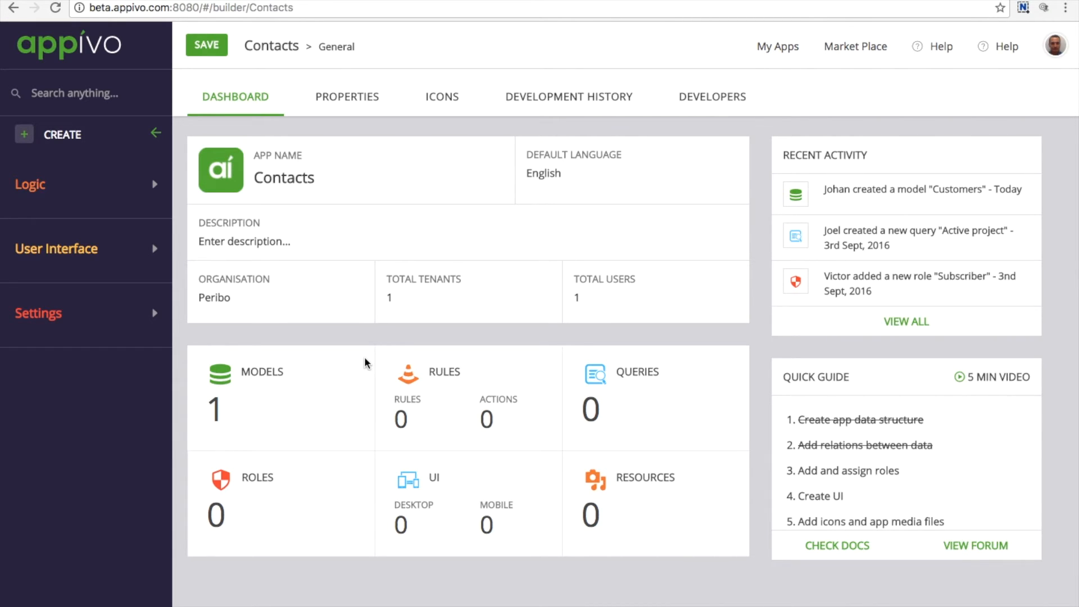
Create a role named Admin with all permissions selected on the Contact model
click(28, 184)
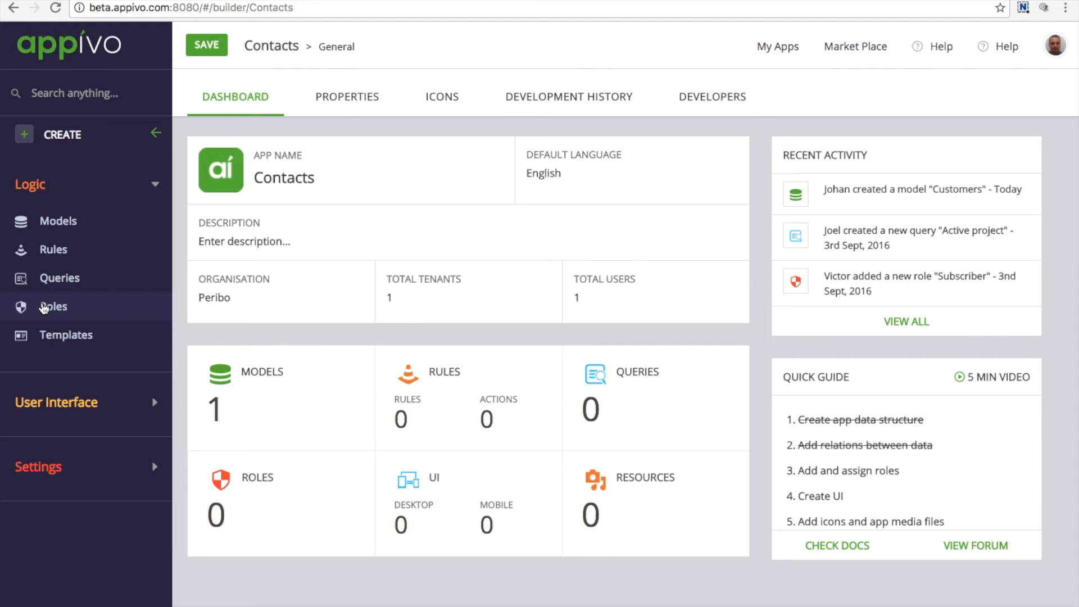
click(53, 306)
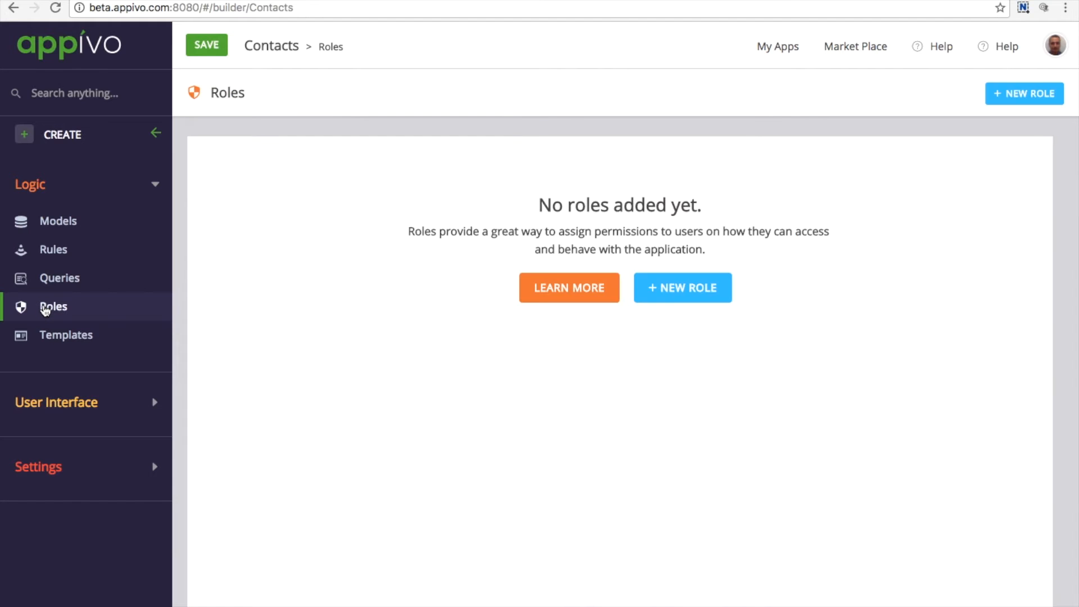
click(683, 423)
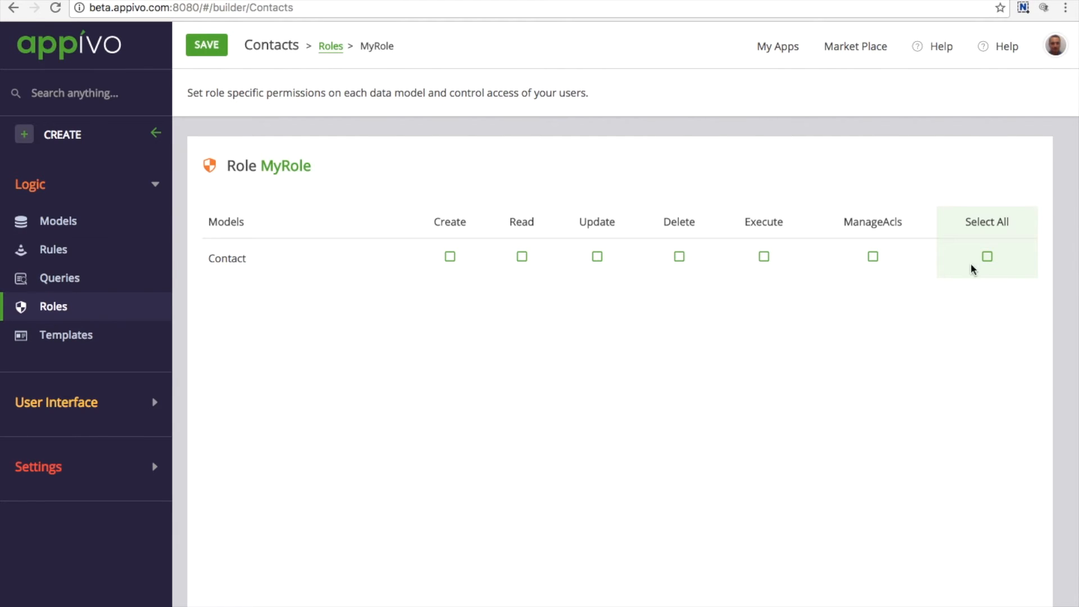
click(988, 257)
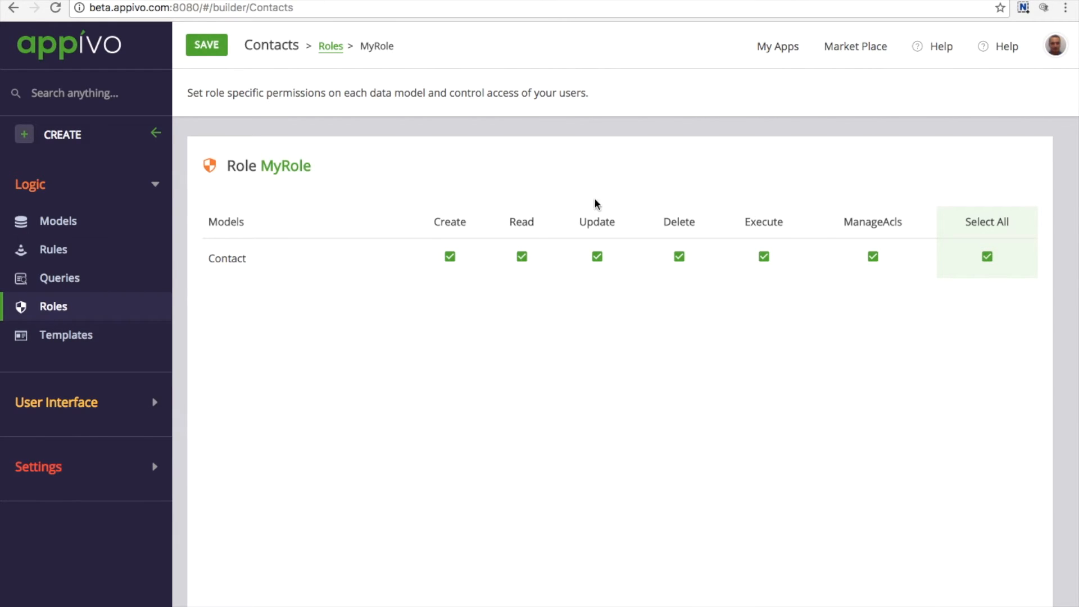
click(340, 164)
drag(341, 164, 184, 160)
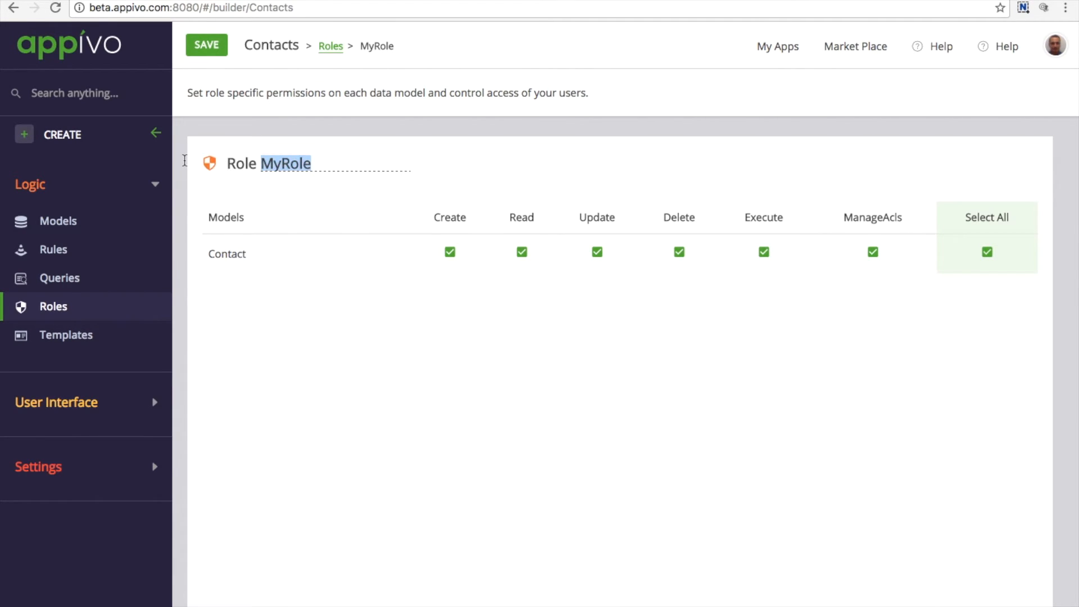
text(Admin)
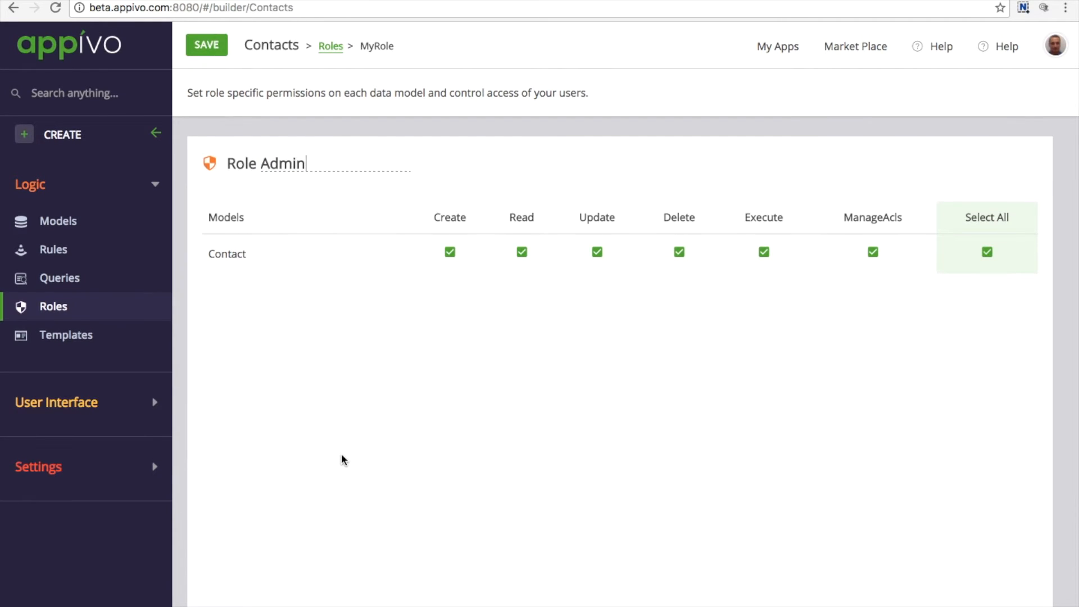
key(Return)
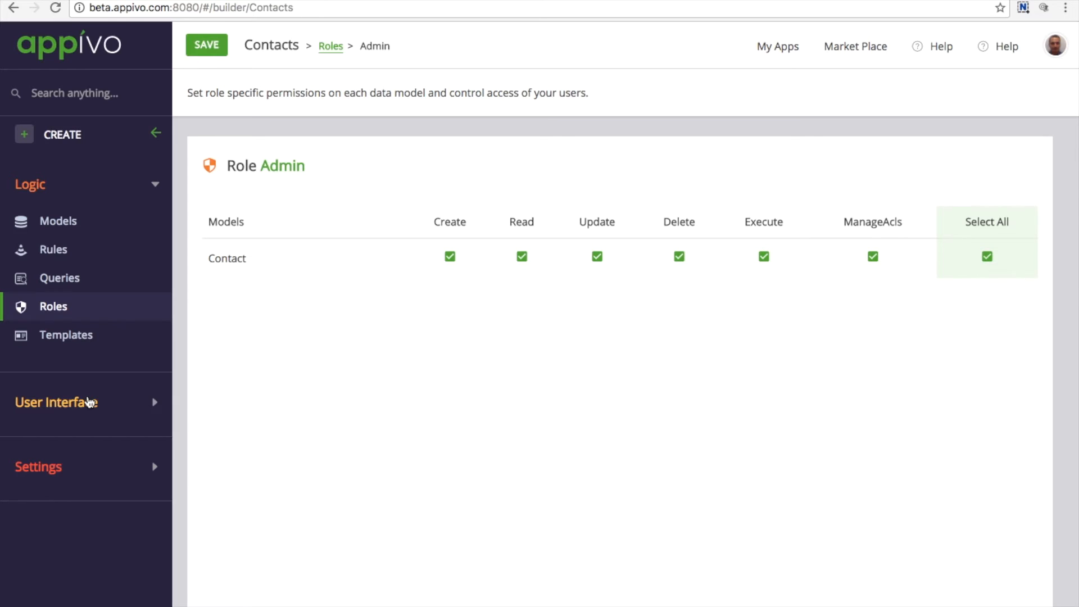
Start a new Desktop-type user interface at 1920px, naming it Desktop
click(86, 403)
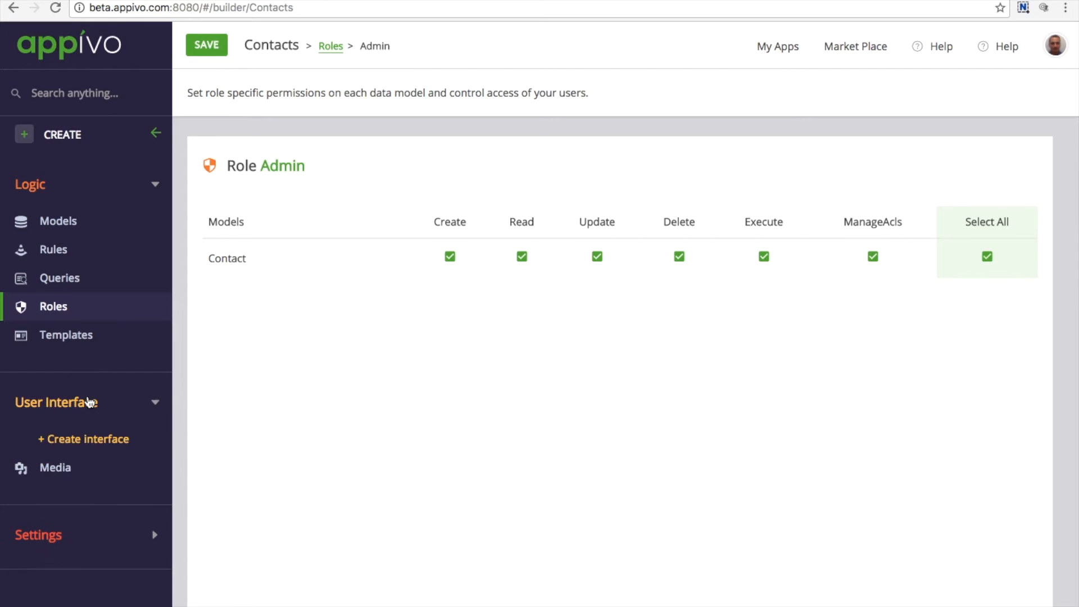
click(76, 441)
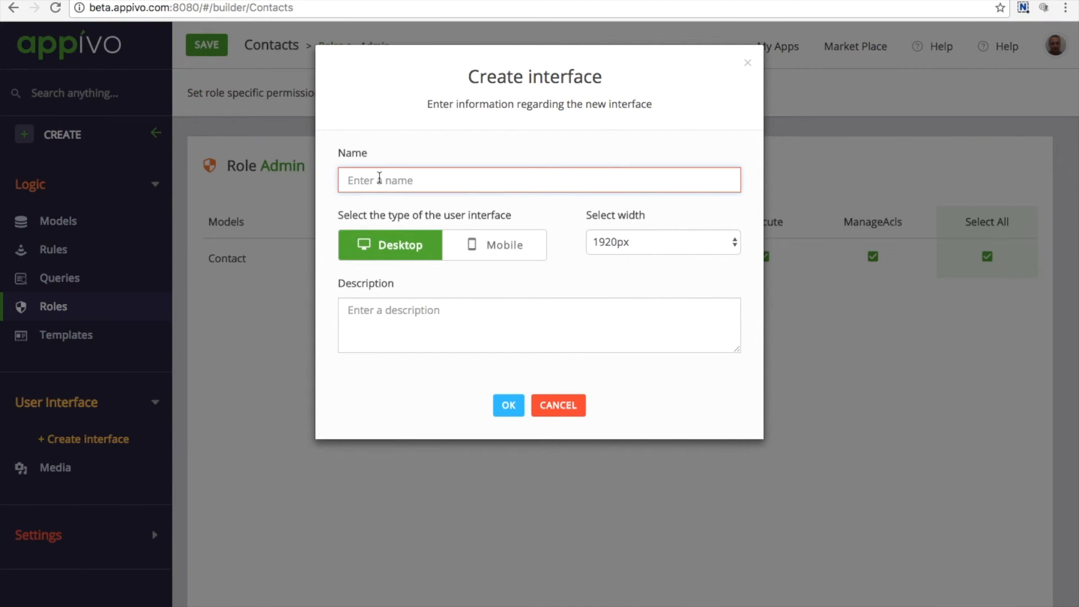
text(D)
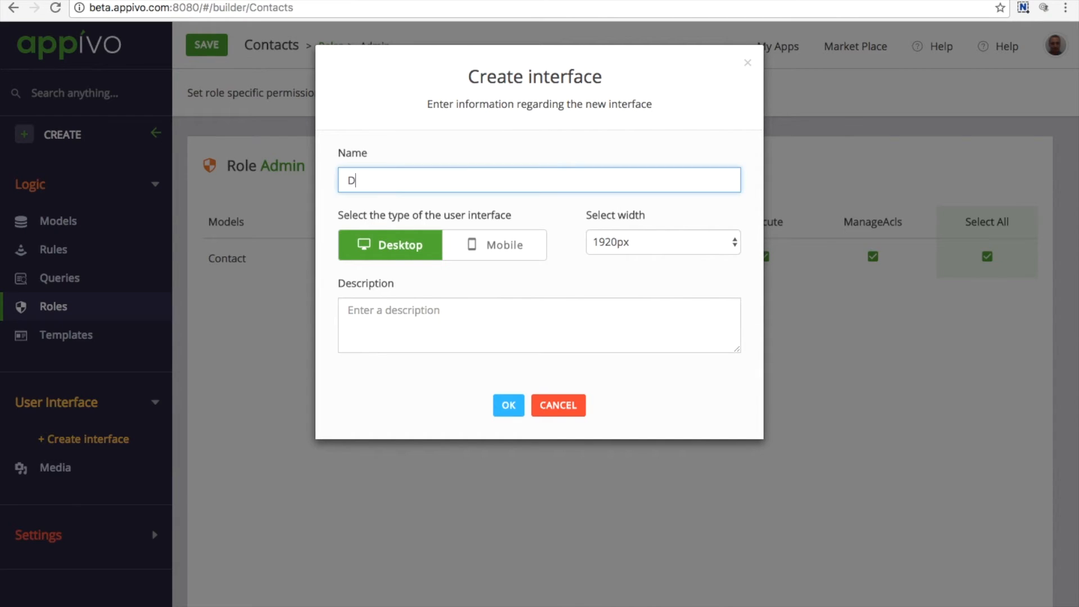
text(esktop)
Create the Desktop interface and add an autogenerated Form view, ContactForm, bound to Contact
click(508, 405)
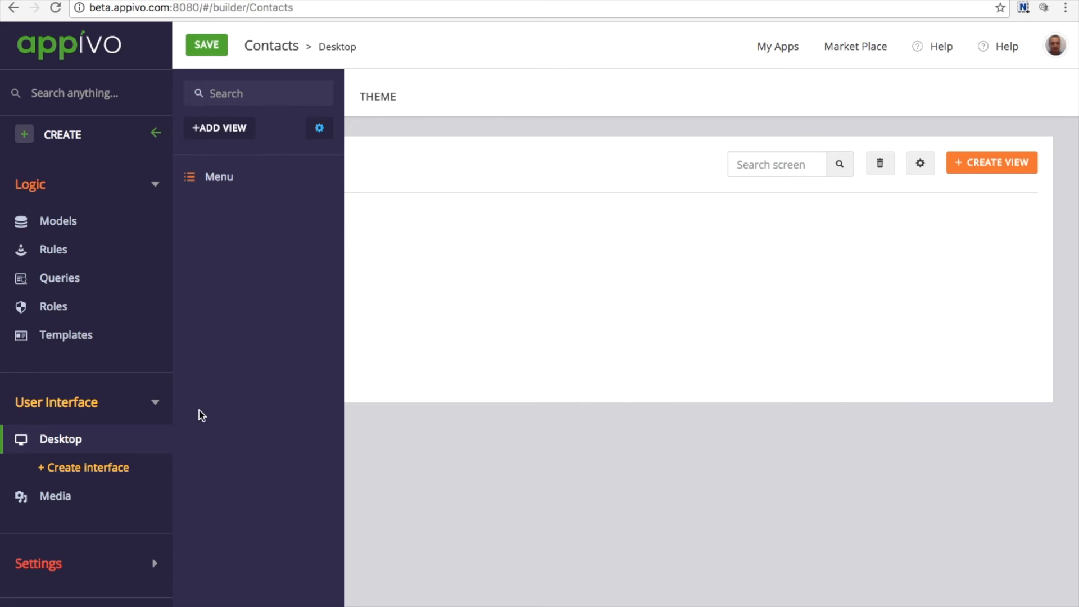
click(214, 137)
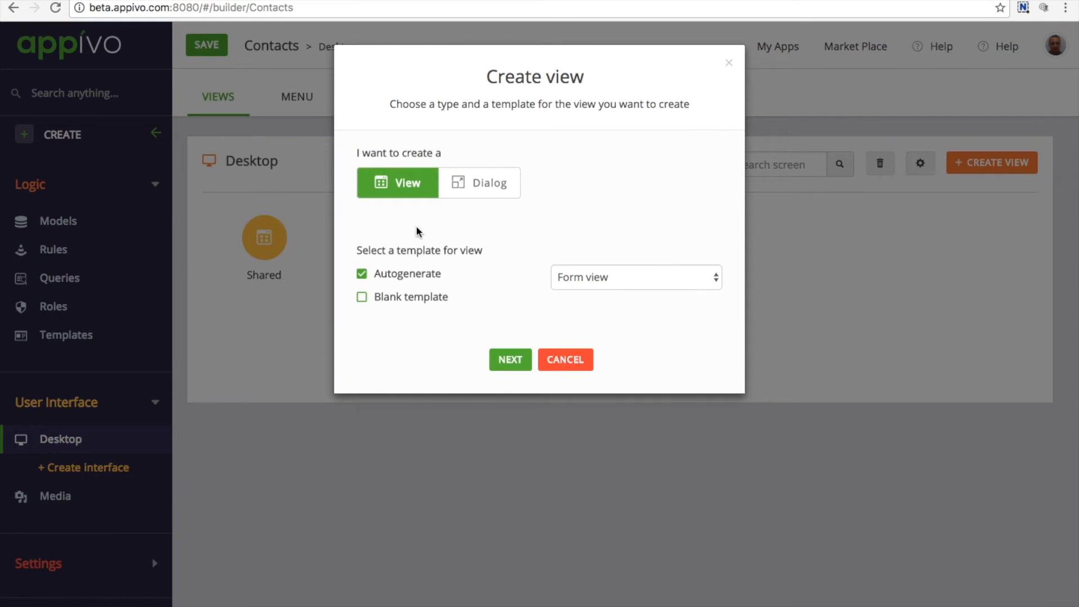
click(688, 279)
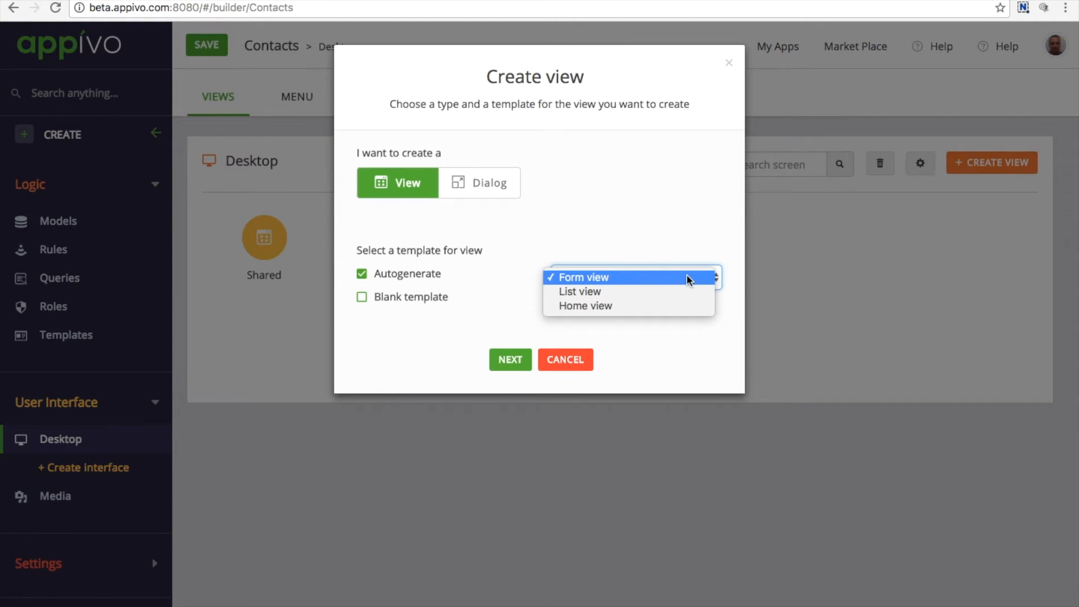
click(688, 279)
click(503, 364)
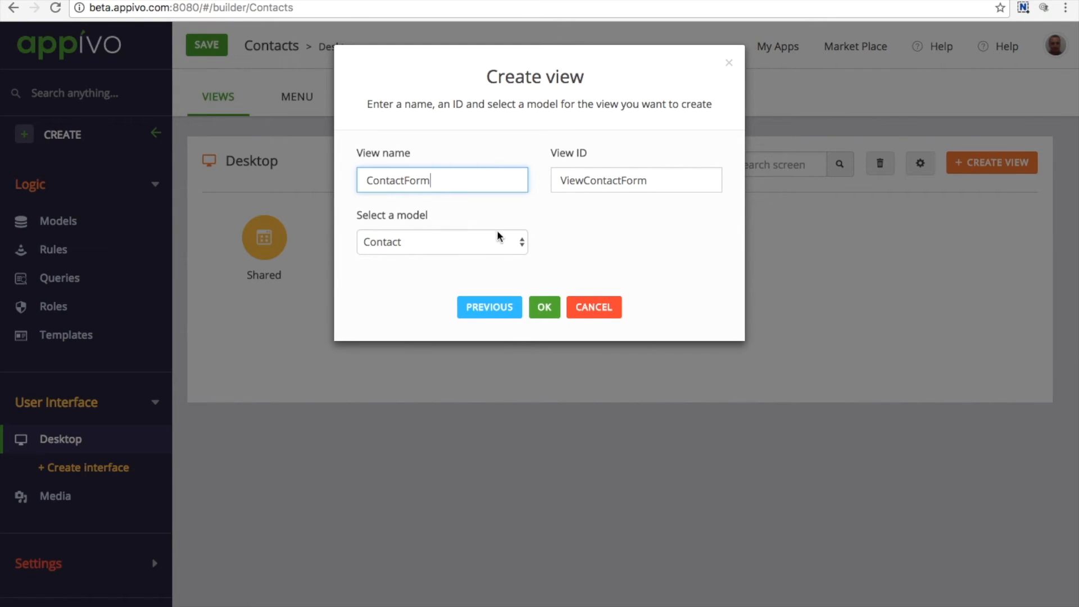
click(544, 307)
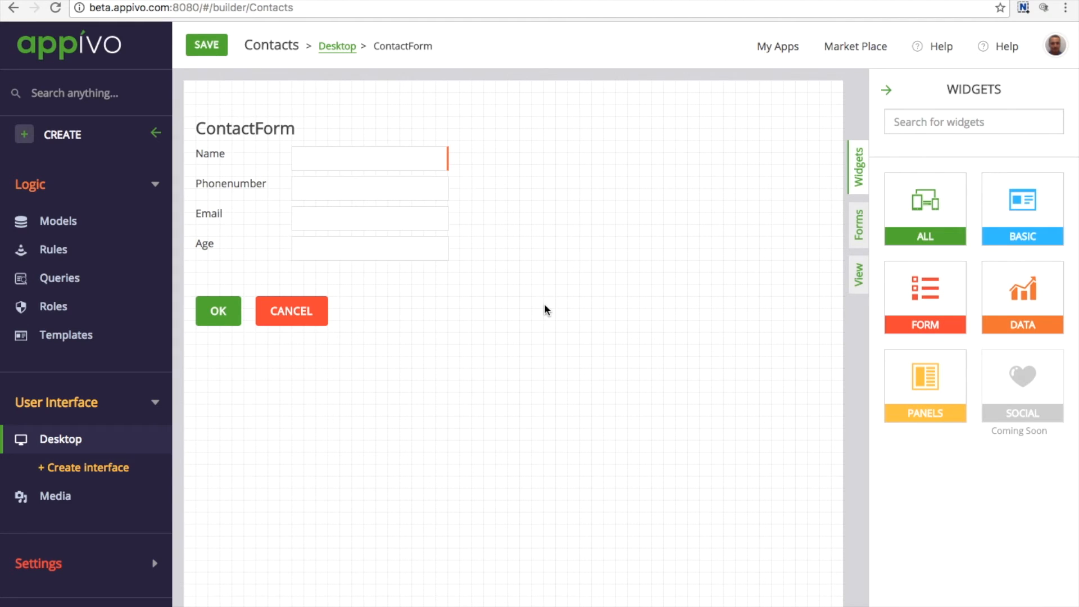
click(93, 434)
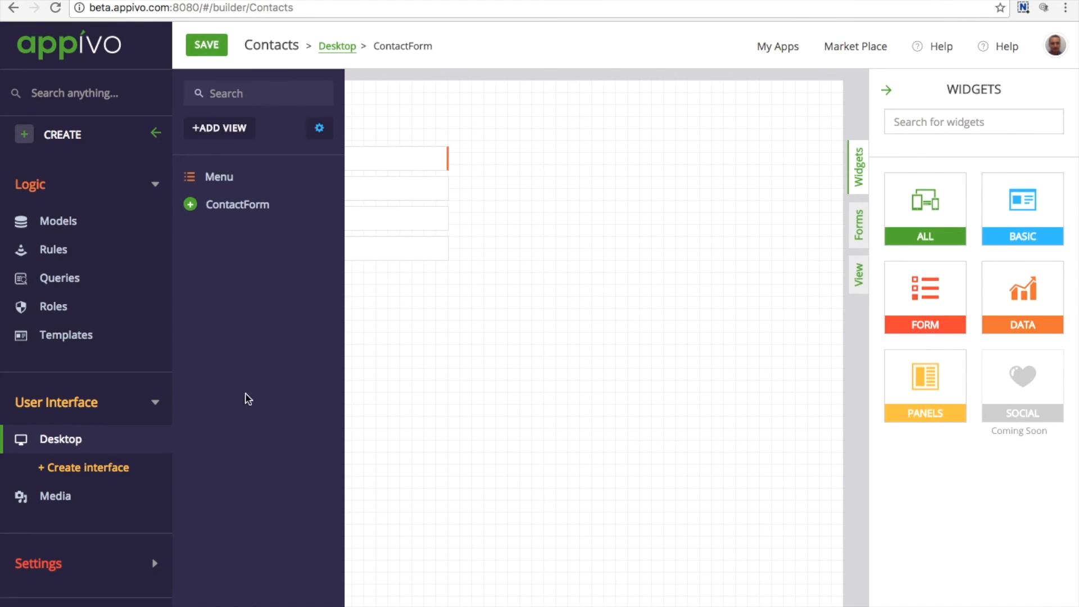
Add a List view named ContactList for Contact, using ContactForm for creating and editing
click(228, 131)
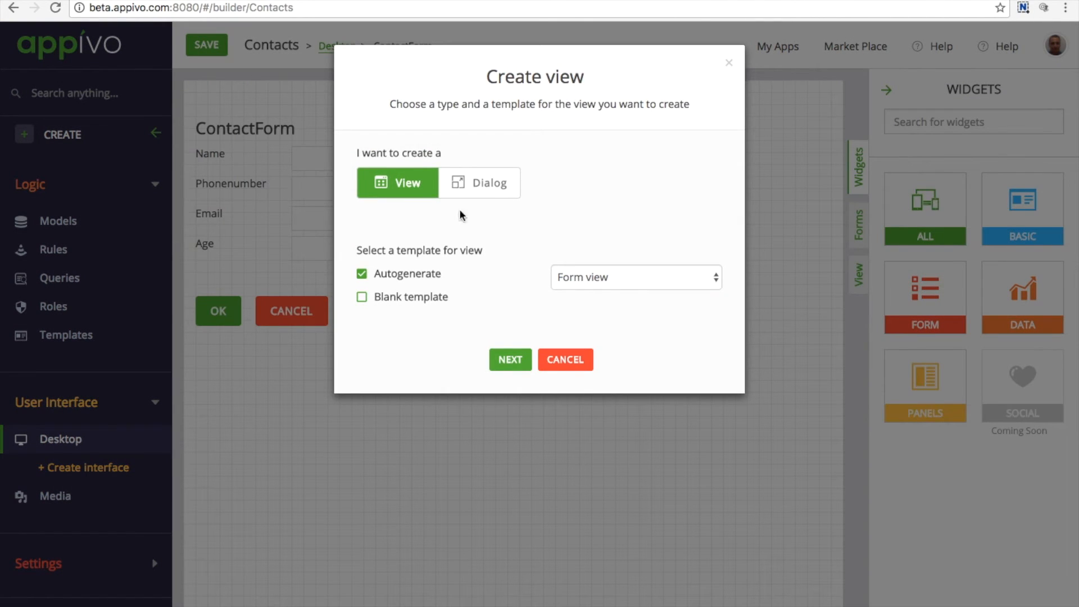
click(605, 278)
click(605, 289)
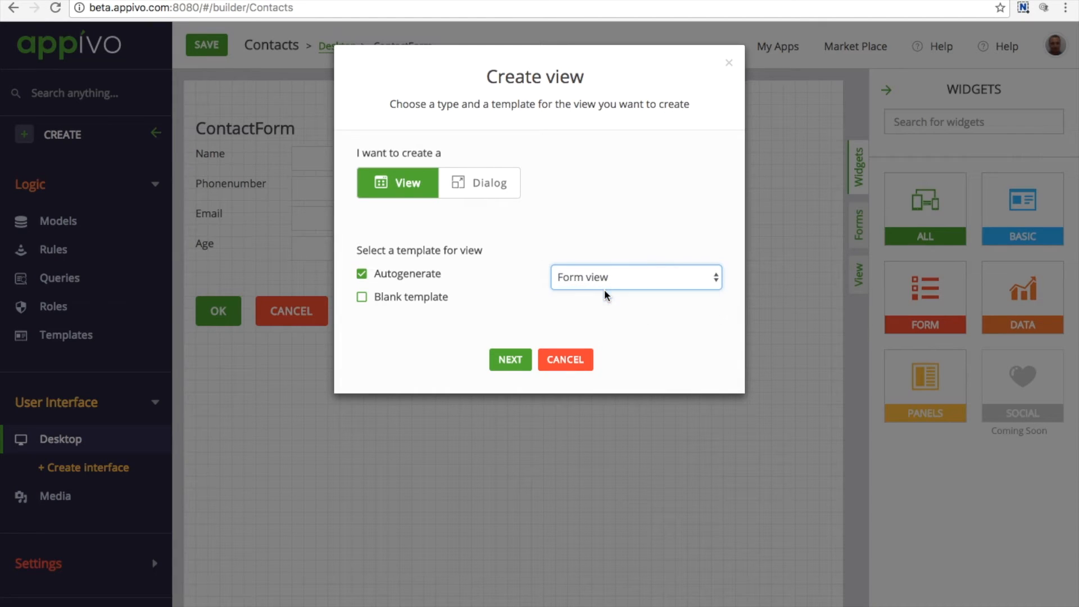
click(511, 360)
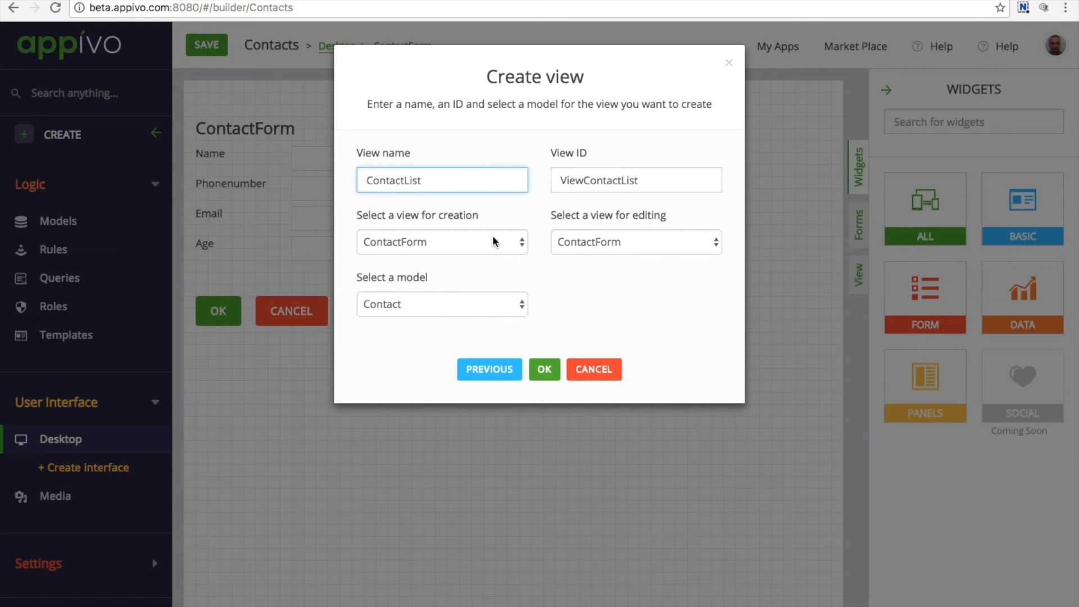
click(543, 369)
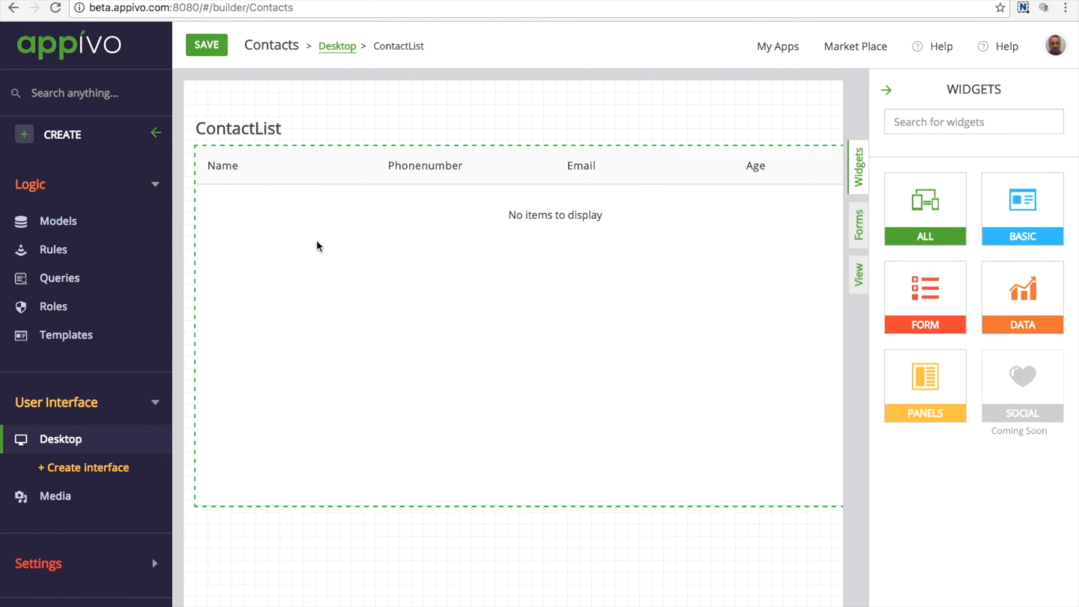
Save, then set ContactList as the Desktop interface's initial view
click(208, 48)
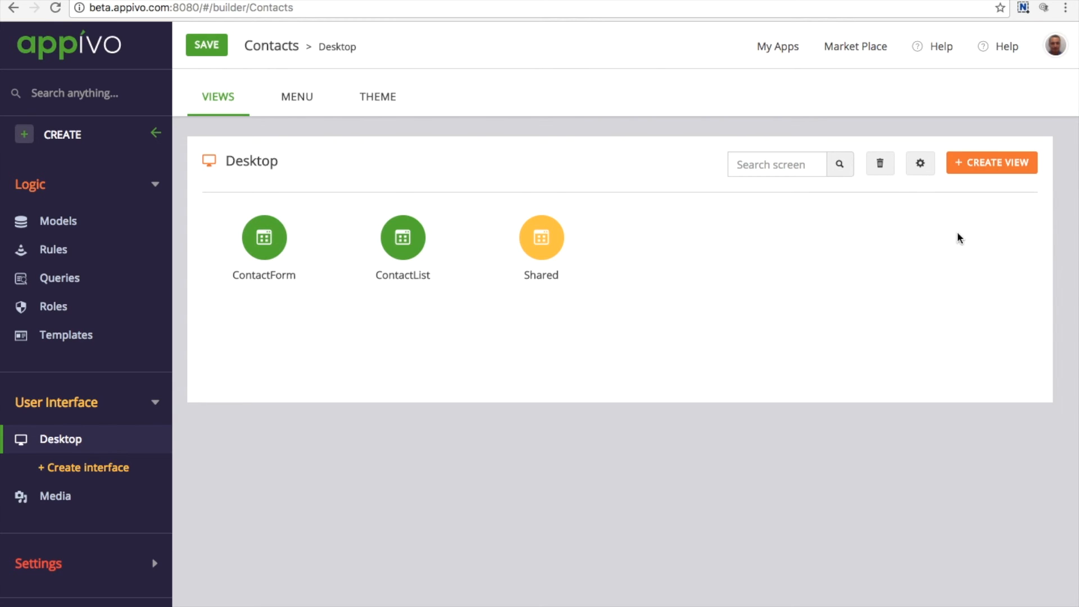
click(920, 163)
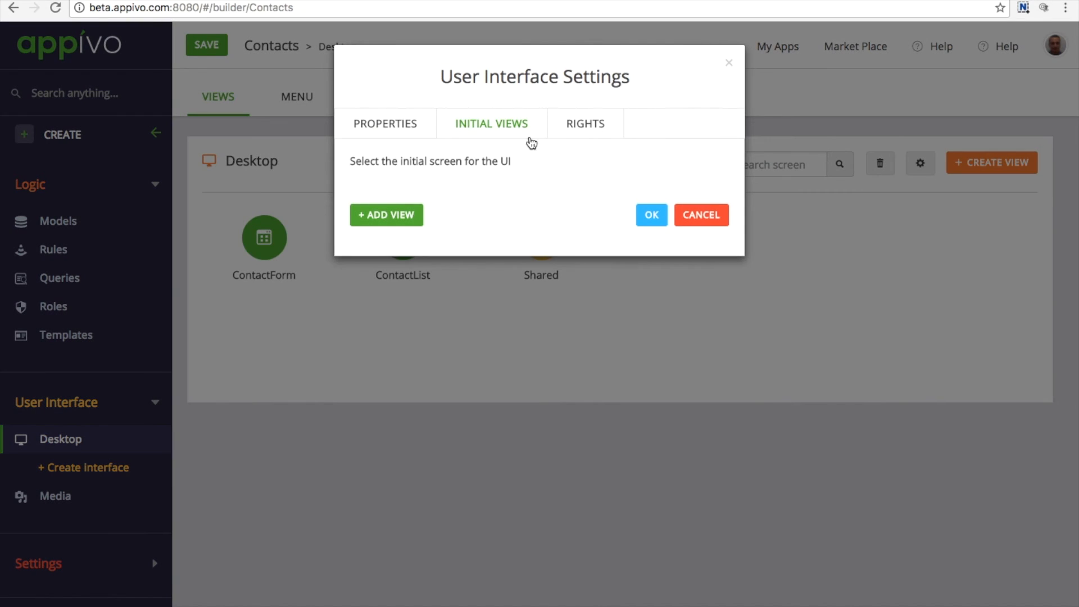
click(510, 133)
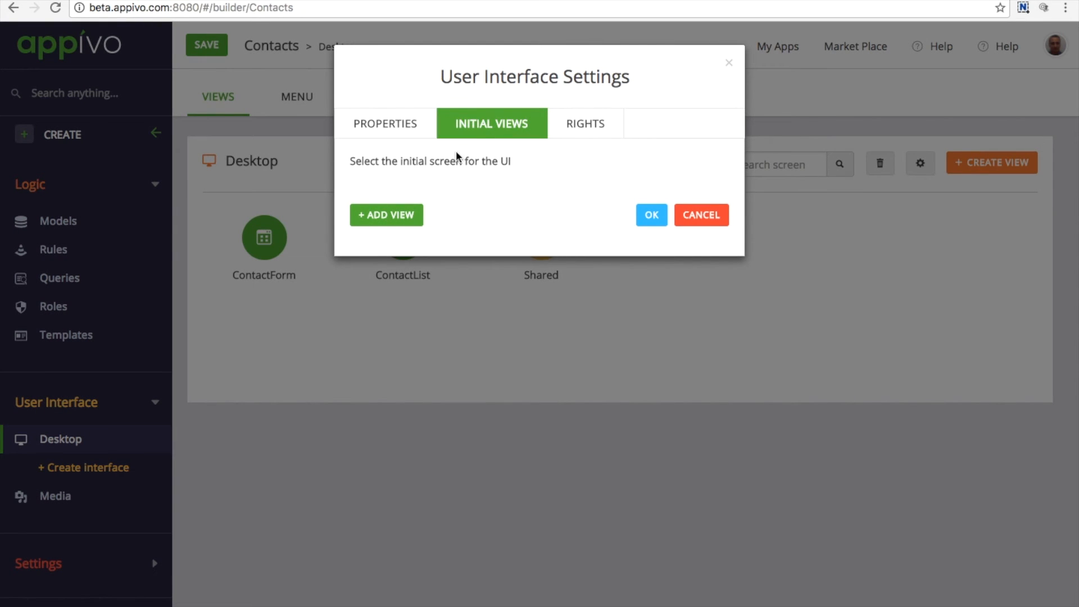
click(394, 219)
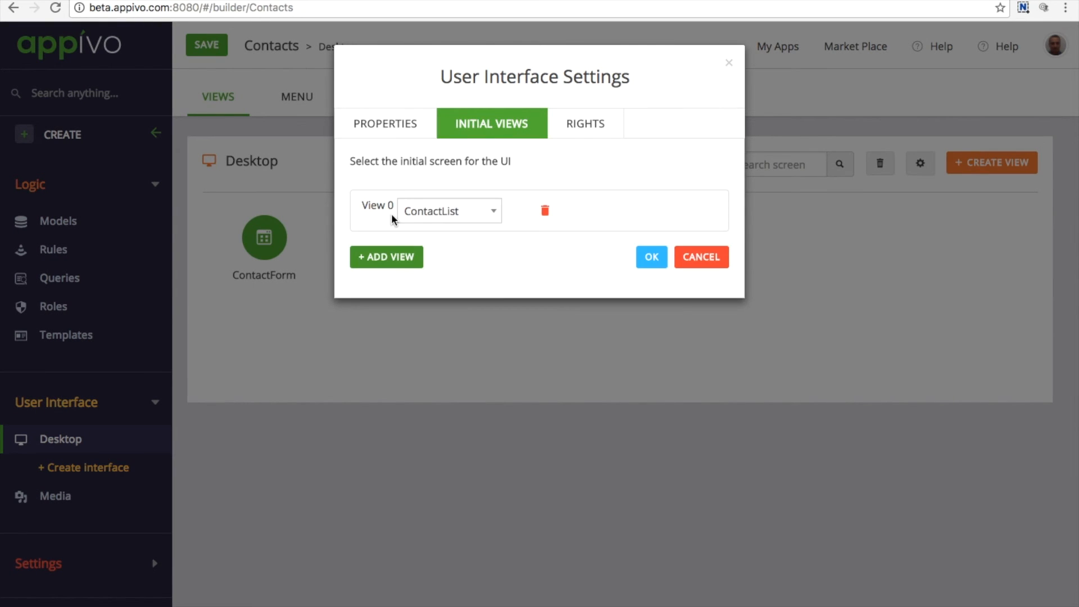
click(477, 214)
click(477, 215)
click(652, 258)
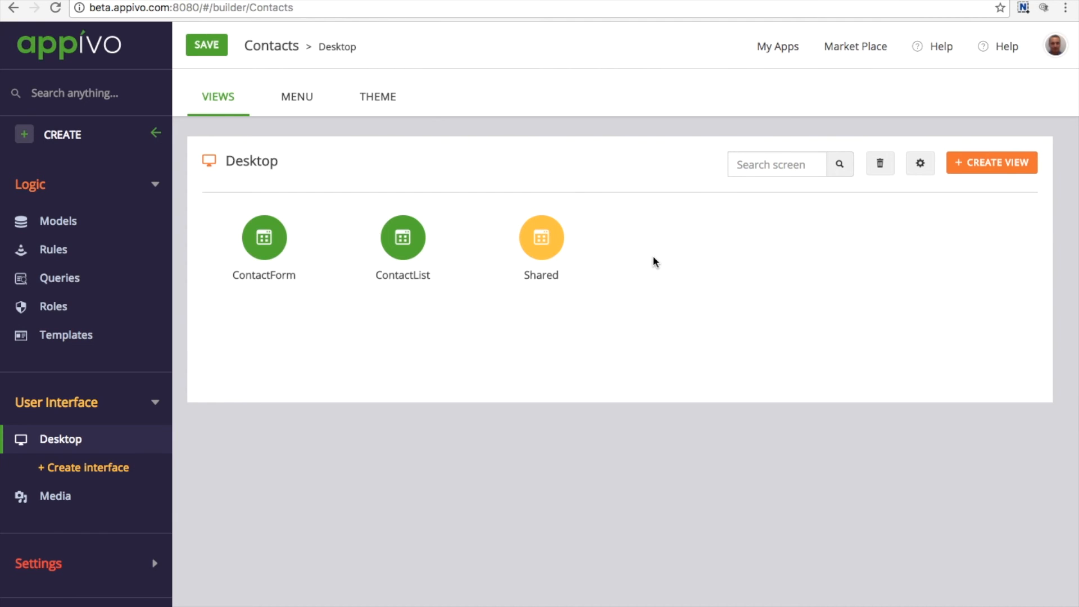
Add a menu item labelled List to the Desktop interface menu
click(305, 100)
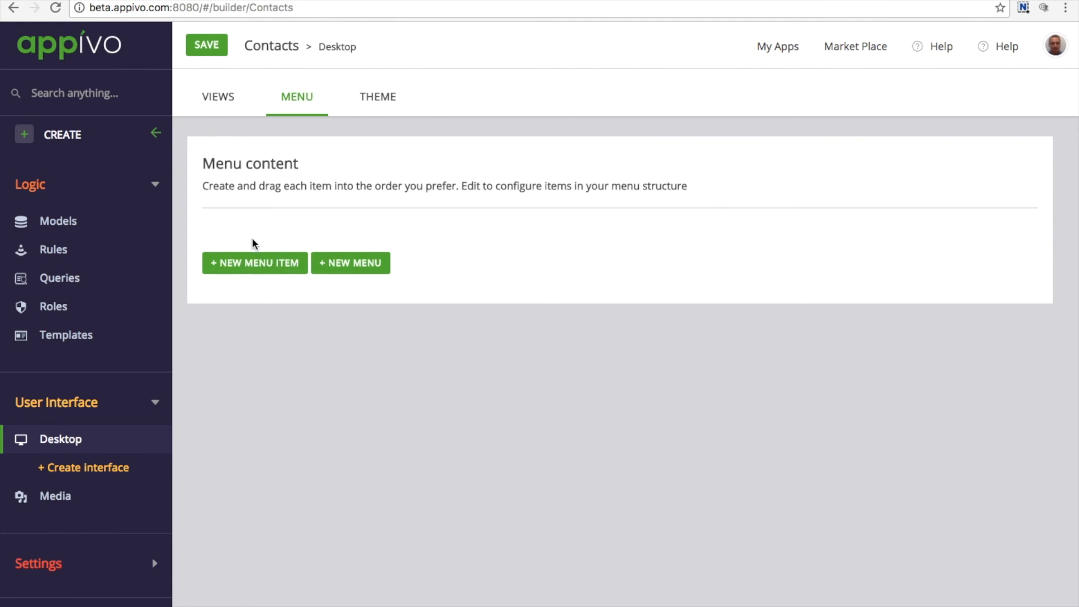
click(249, 270)
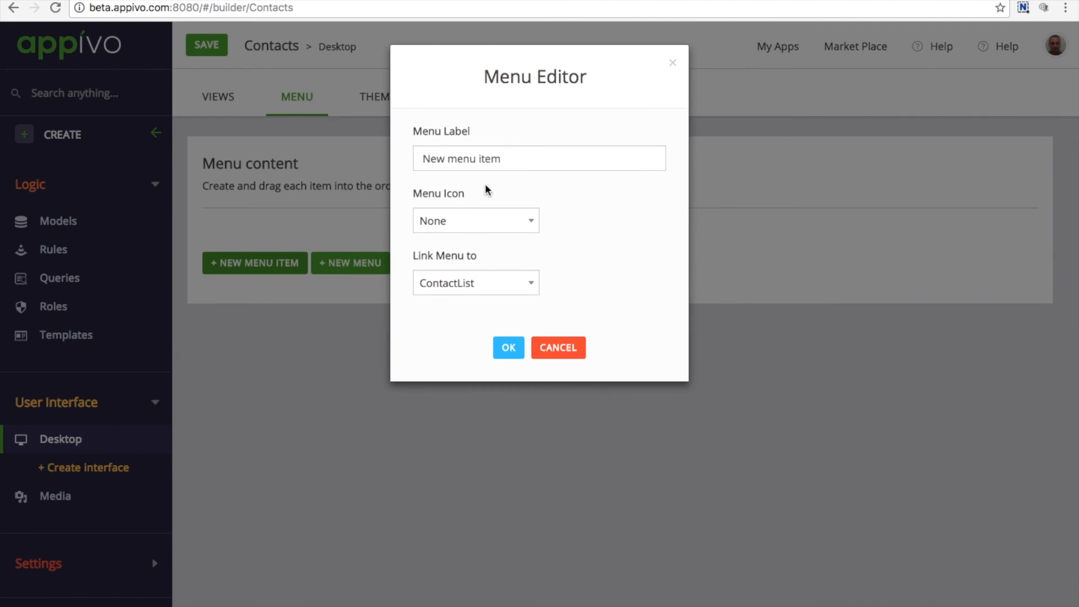
drag(515, 159, 342, 147)
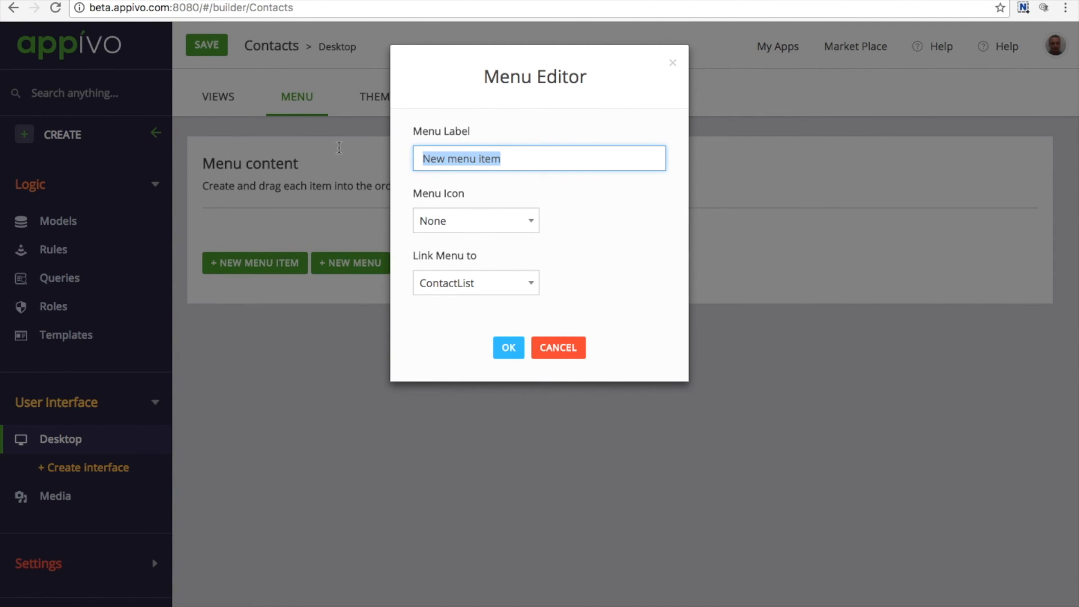
text(List)
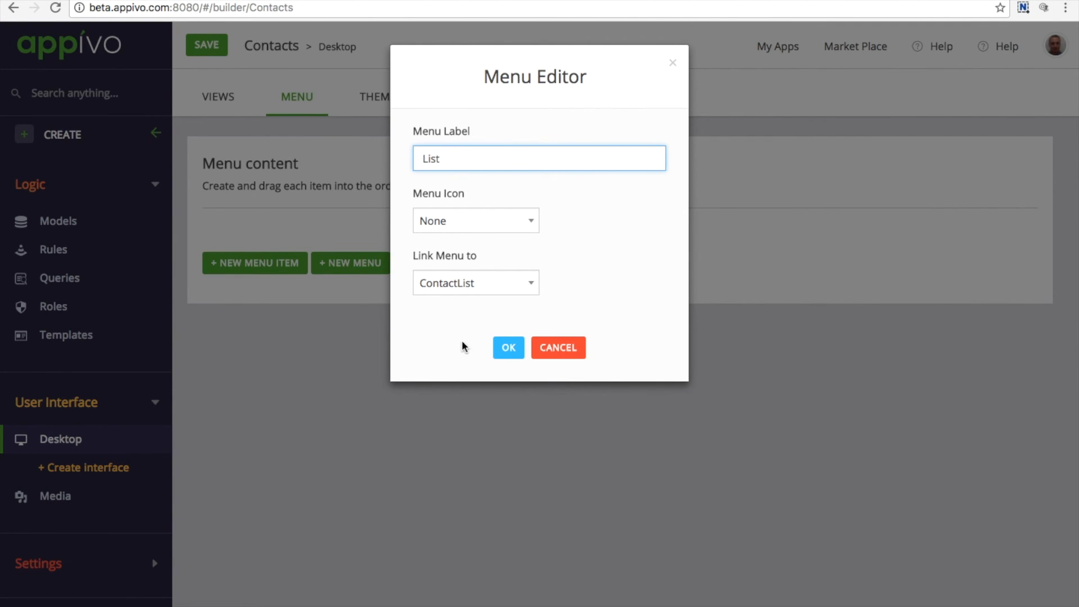
click(517, 351)
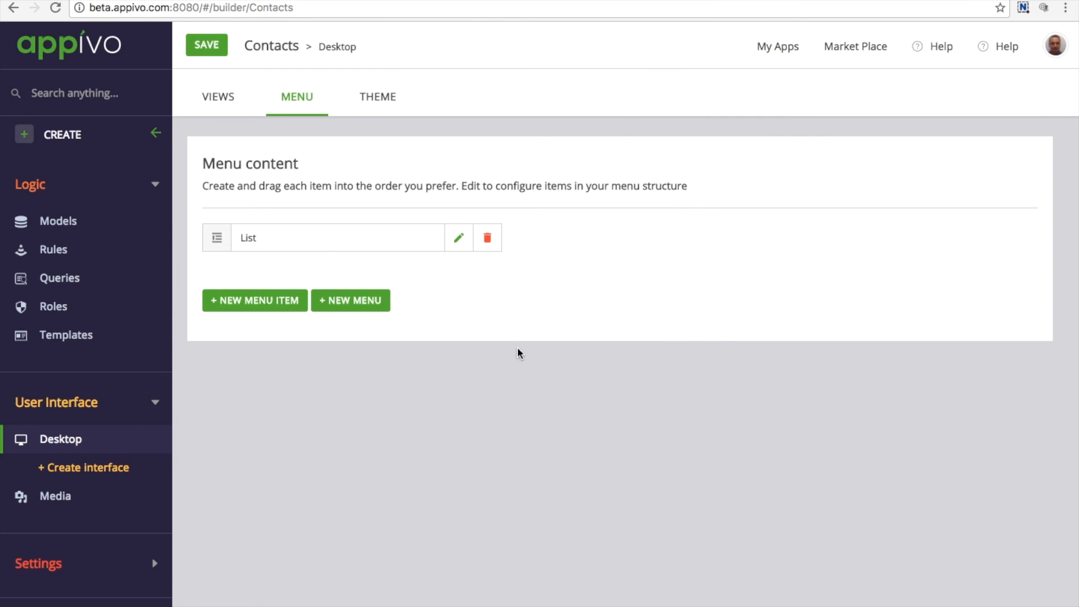
Add a Create menu item linked to ContactForm, then save the app
click(225, 303)
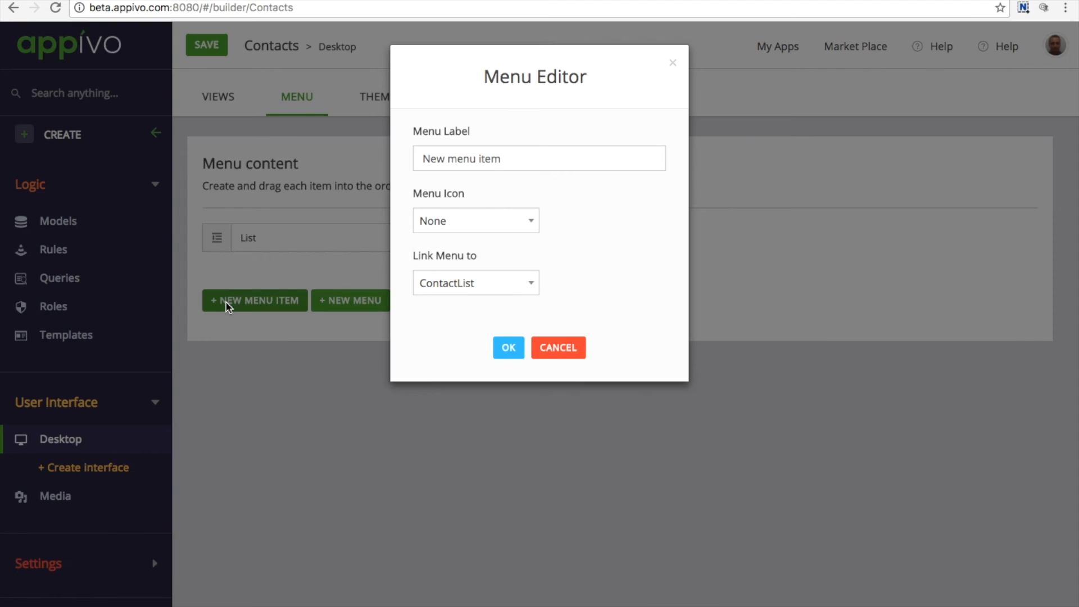
drag(518, 156, 368, 157)
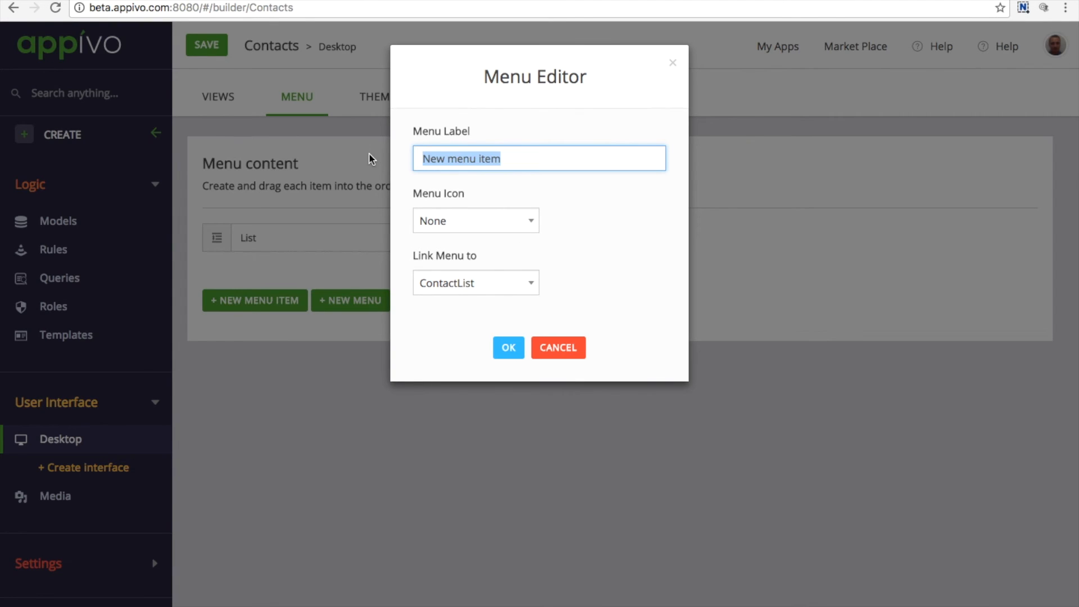
text(Form)
key(BackSpace)
key(BackSpace)
key(BackSpace)
key(BackSpace)
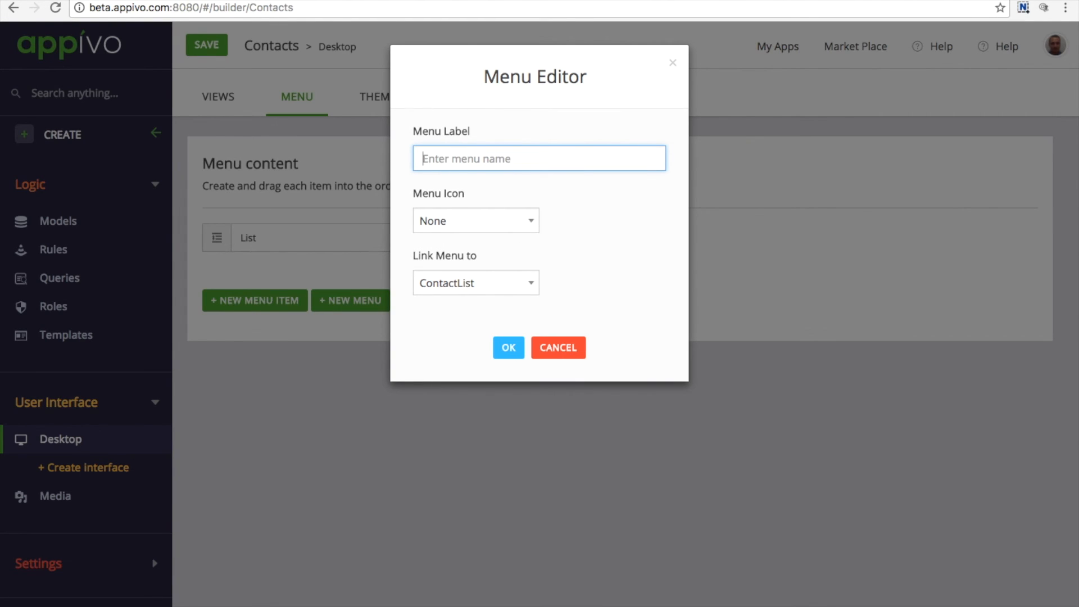
text(Create)
click(512, 283)
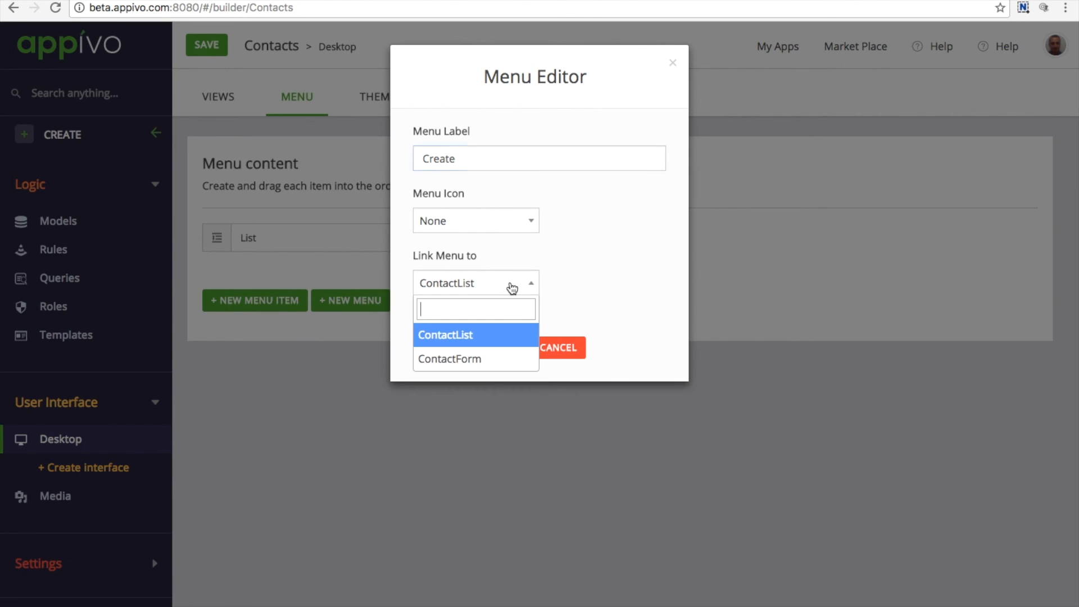
click(482, 358)
click(513, 359)
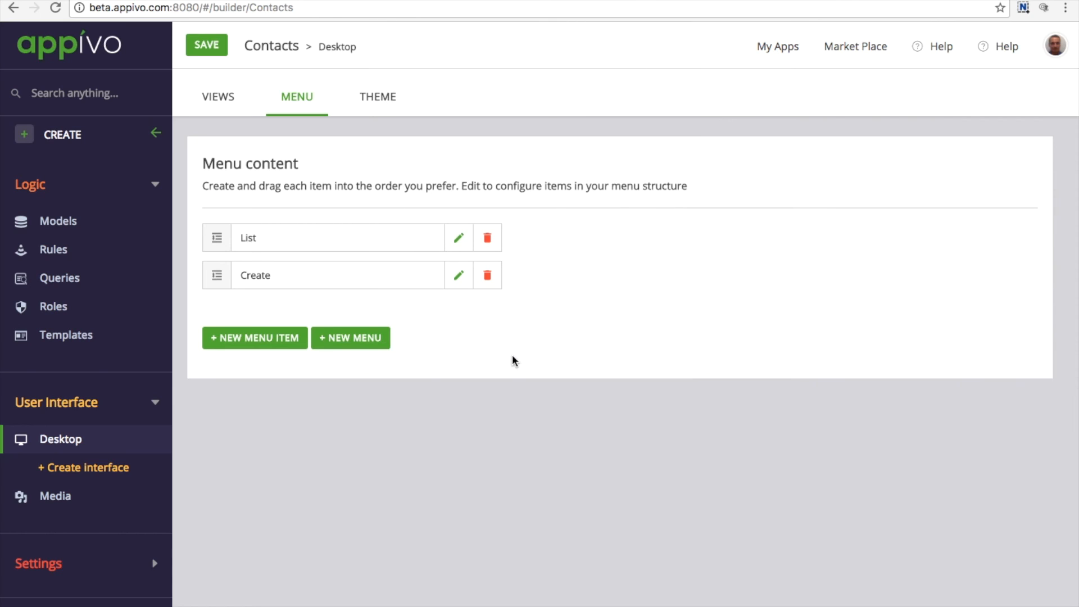
click(198, 46)
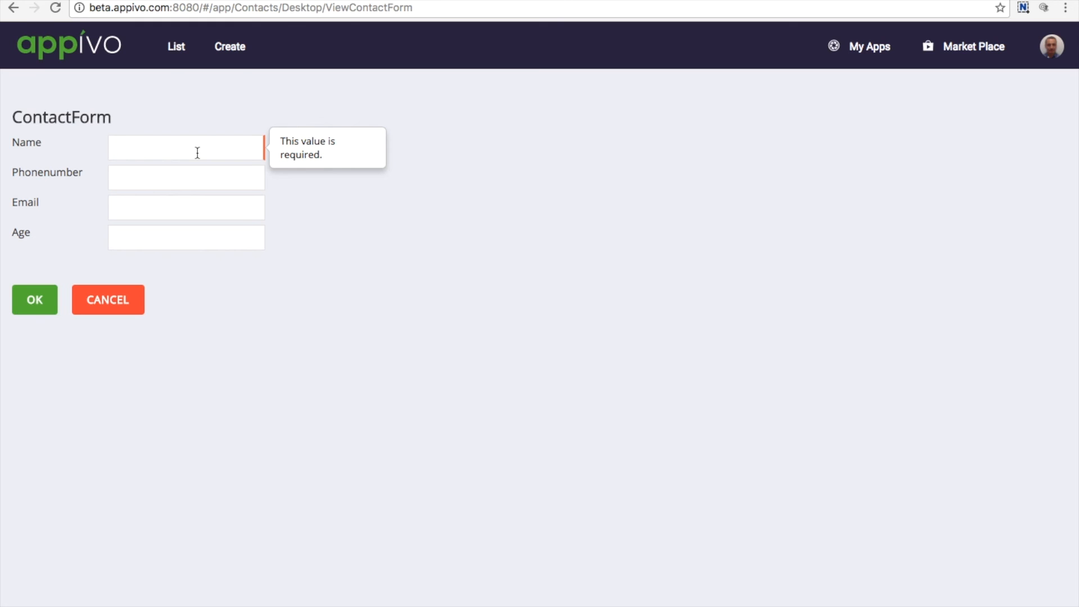
Enter the contact's phone number, e-mail address and age 34, then submit the ContactForm
click(169, 174)
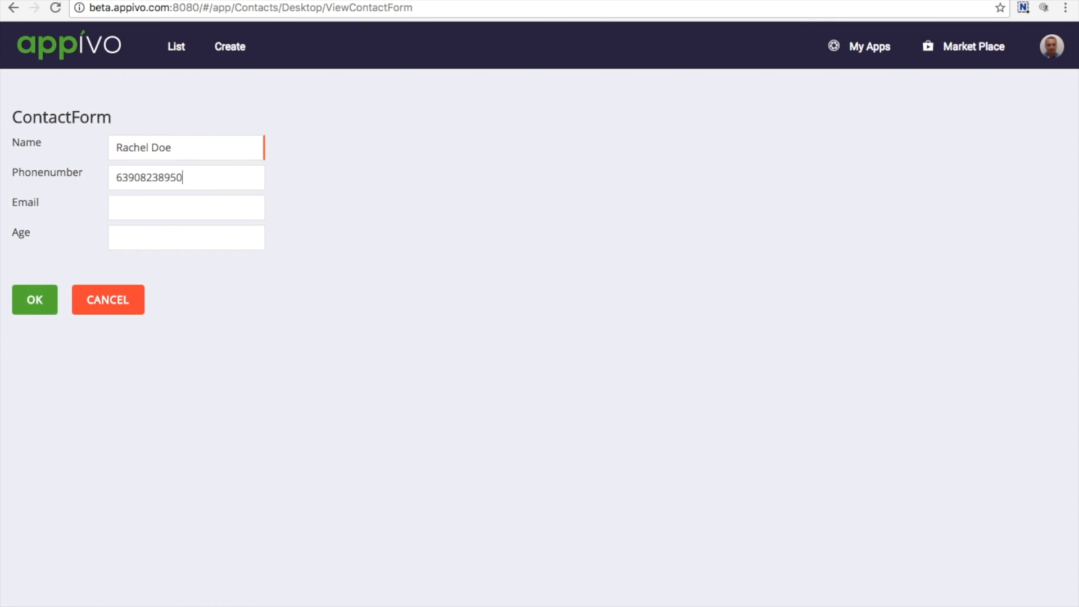
click(166, 208)
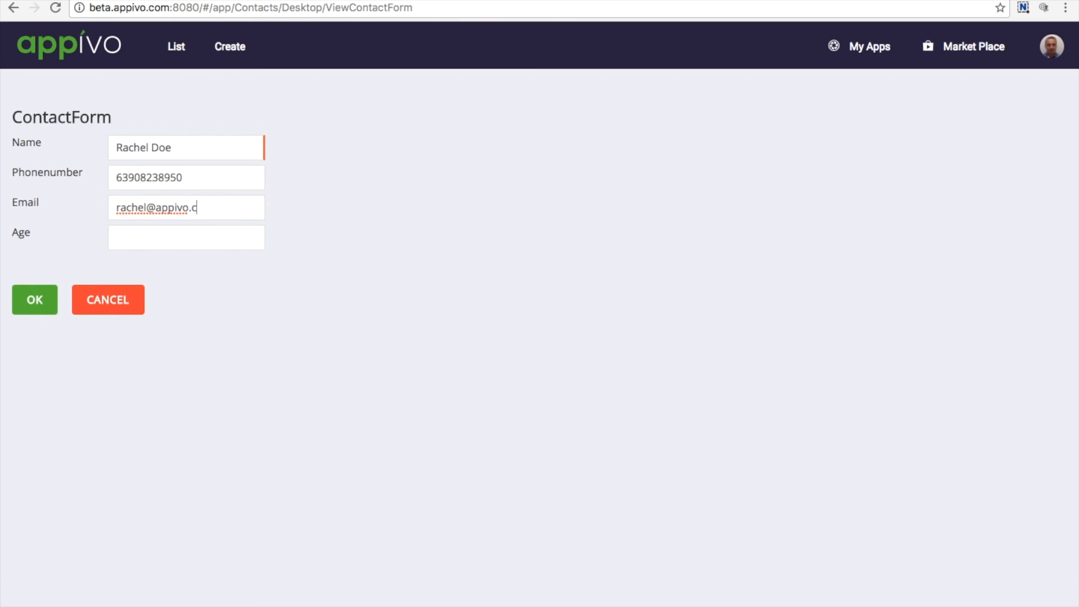
click(163, 236)
text(34)
click(40, 308)
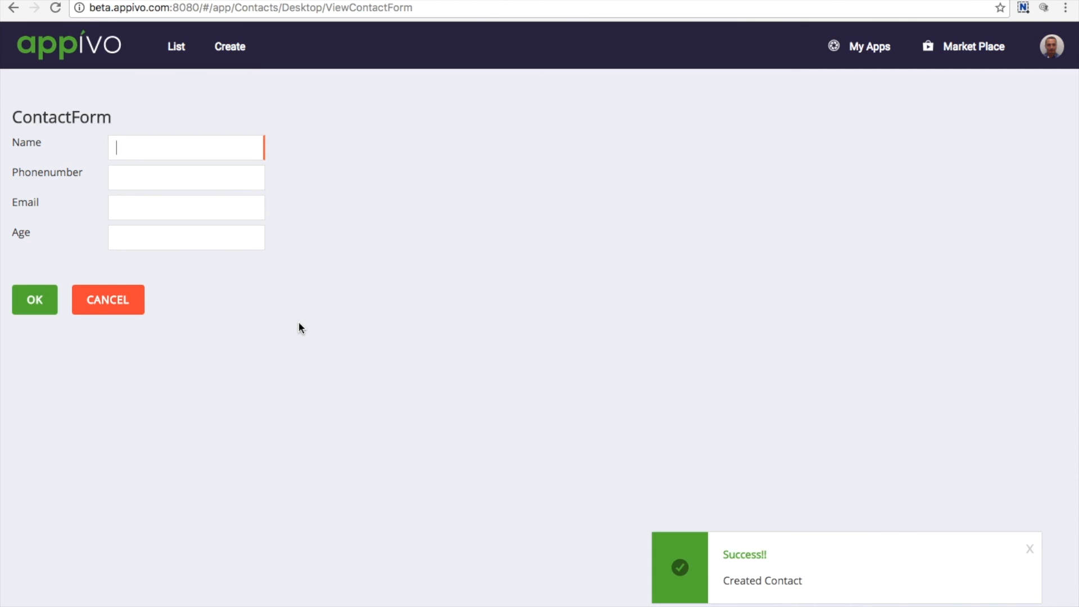
Switch from the List view to Create and back to List to show all contacts
click(170, 50)
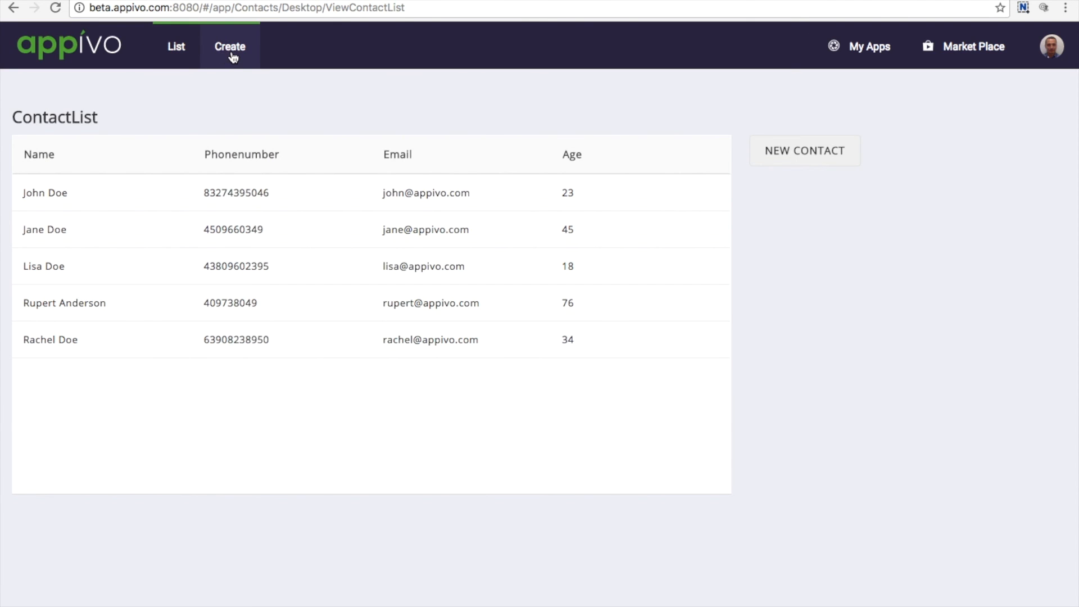
click(233, 56)
click(170, 49)
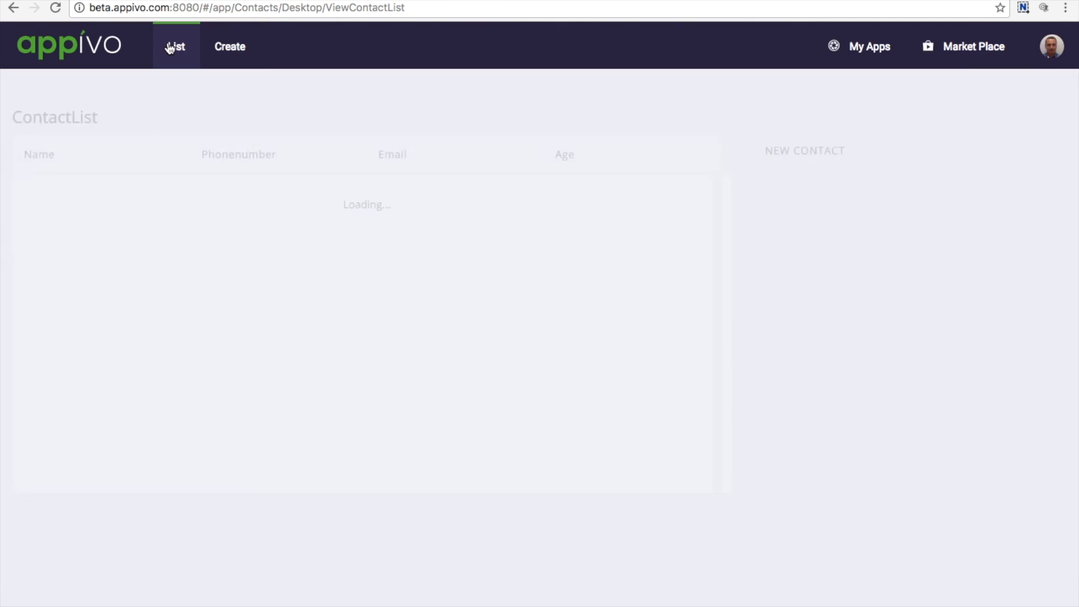